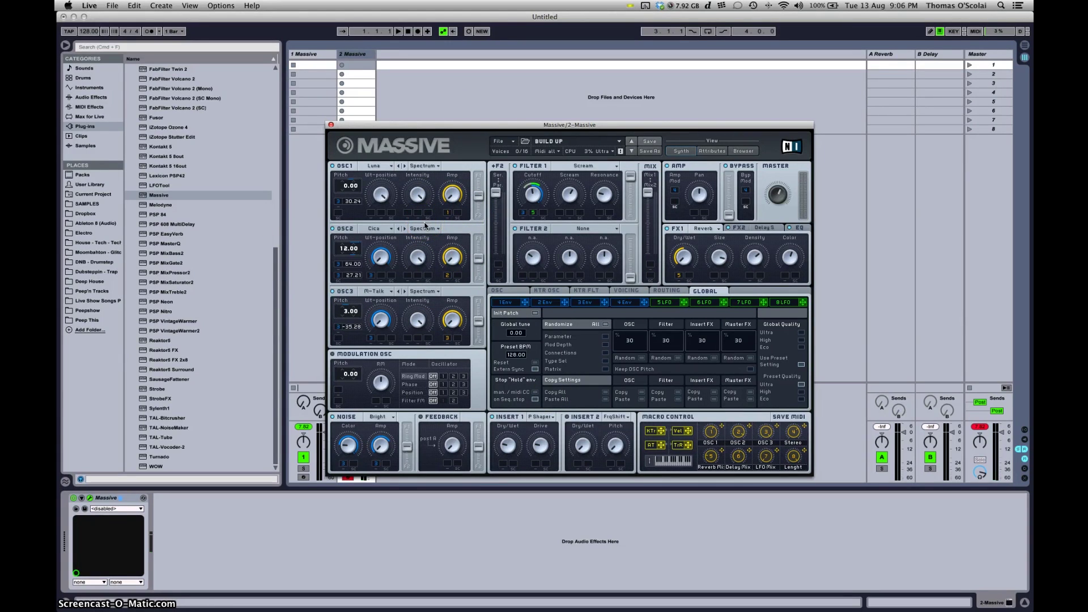
# Bring up the Massive instance on track 1 and set oscillator 1's wavetable to Lunacy
pyautogui.moveTo(352, 126); pyautogui.dragTo(386, 108)
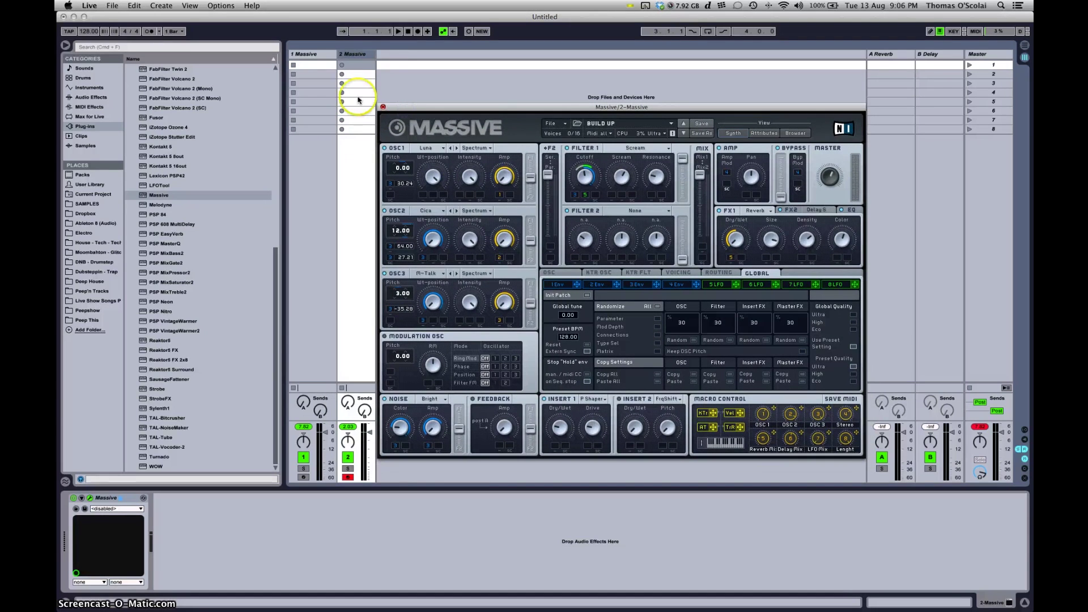
pyautogui.click(315, 52)
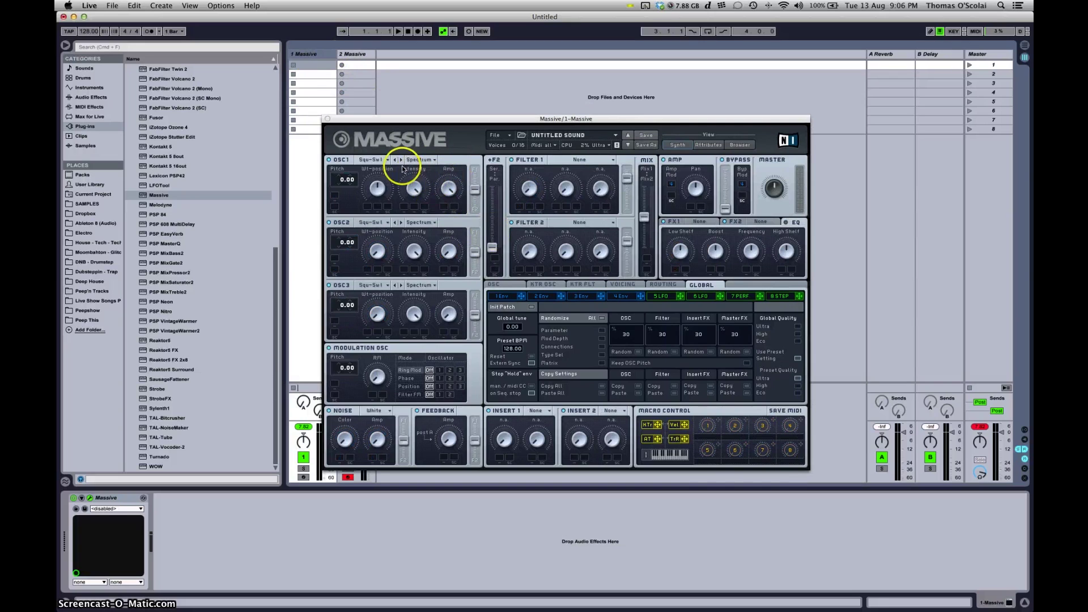
pyautogui.click(379, 160)
pyautogui.click(552, 205)
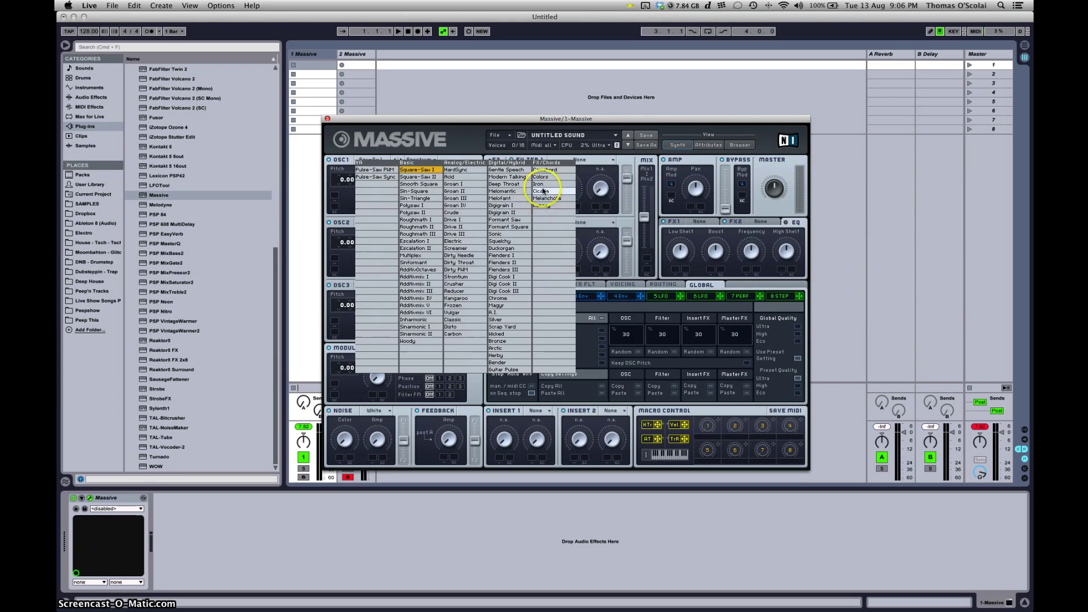
pyautogui.click(541, 205)
# Set oscillator 2's wavetable to Cicada and oscillator 3's wavetable to Modern Talking
pyautogui.click(374, 223)
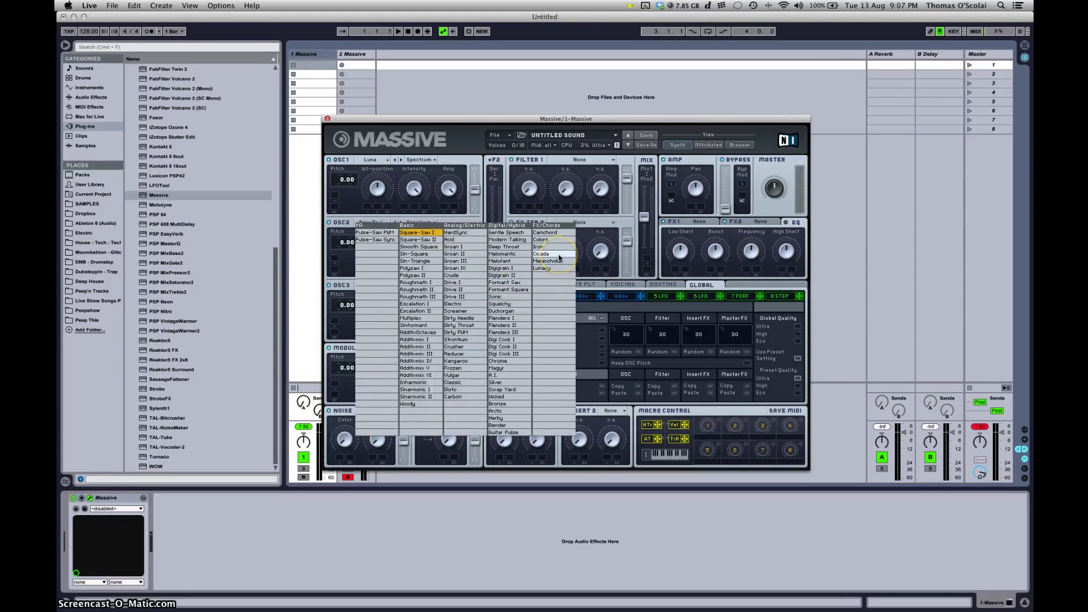
pyautogui.click(557, 255)
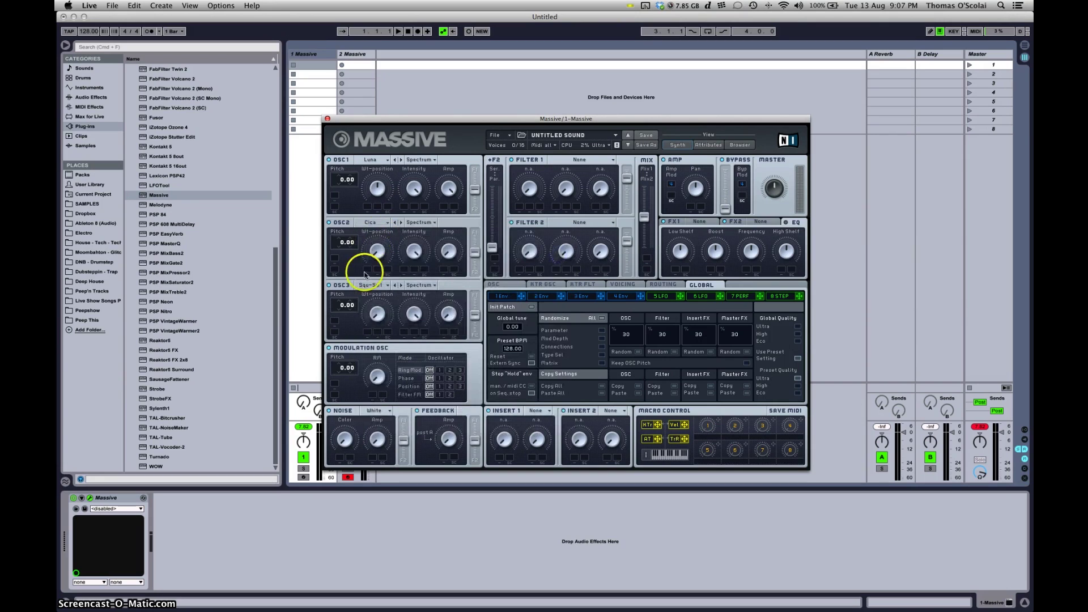
pyautogui.click(380, 286)
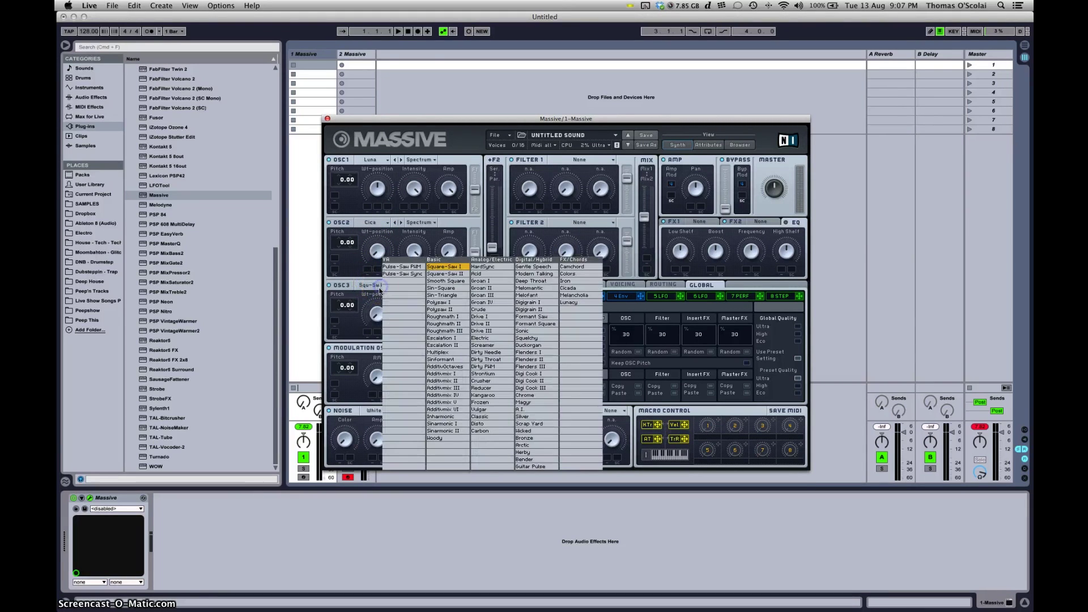
pyautogui.click(540, 267)
pyautogui.click(372, 285)
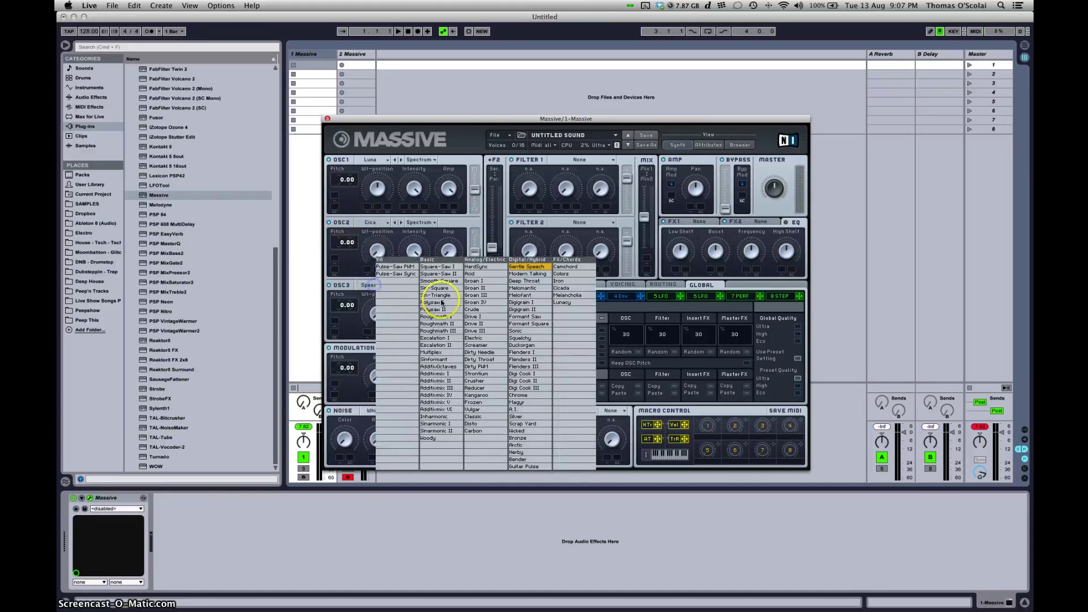
pyautogui.click(522, 274)
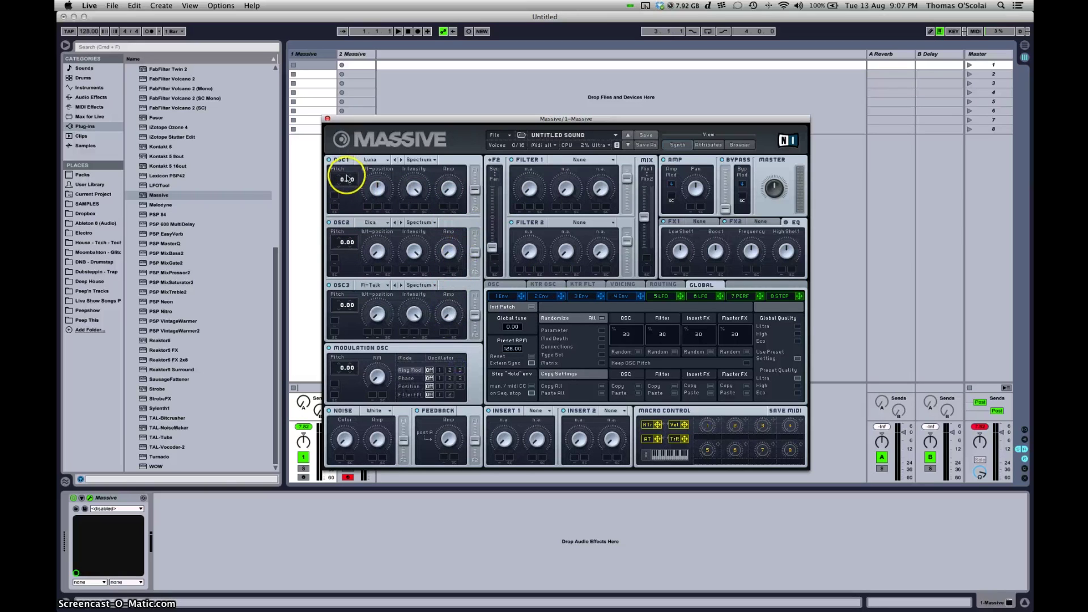
# Set the pitch of oscillator 2 to 12.00 and oscillator 3 to 0.00, and arm track 1 for recording
pyautogui.click(372, 48)
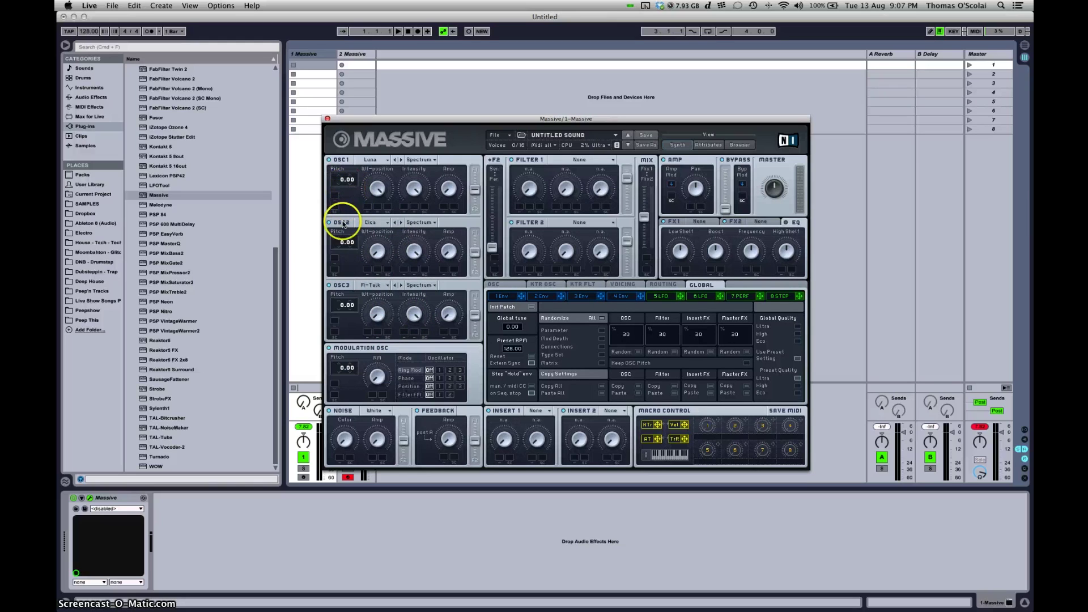
pyautogui.click(343, 241)
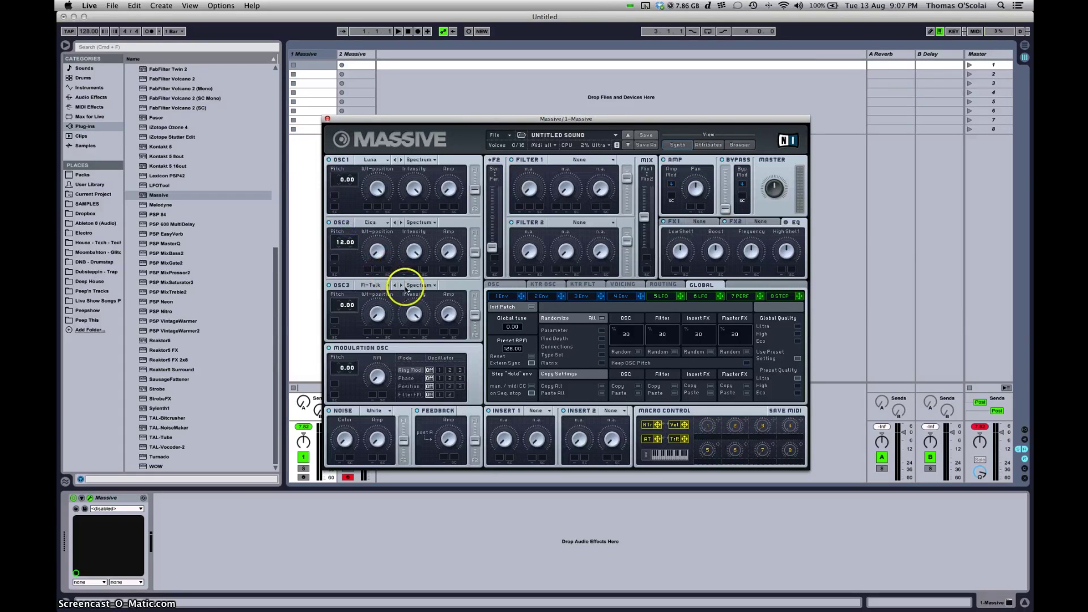
pyautogui.click(344, 304)
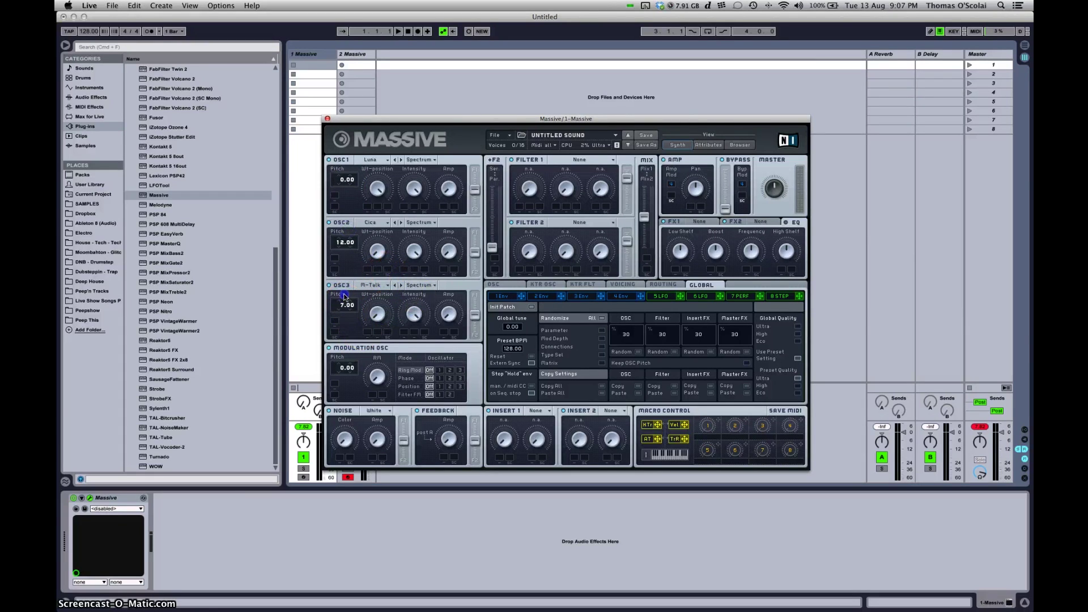
pyautogui.moveTo(342, 300); pyautogui.dragTo(343, 300)
pyautogui.click(303, 479)
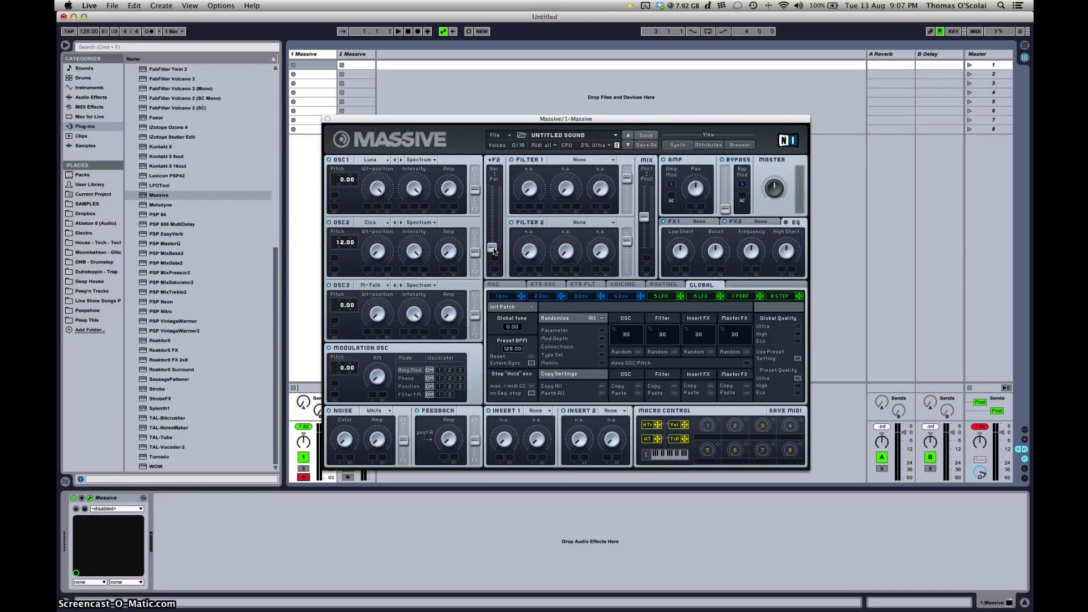
# Set Filter 1 to Scream with raised resonance, and move the filter routing and Mix faders fully up
pyautogui.click(498, 136)
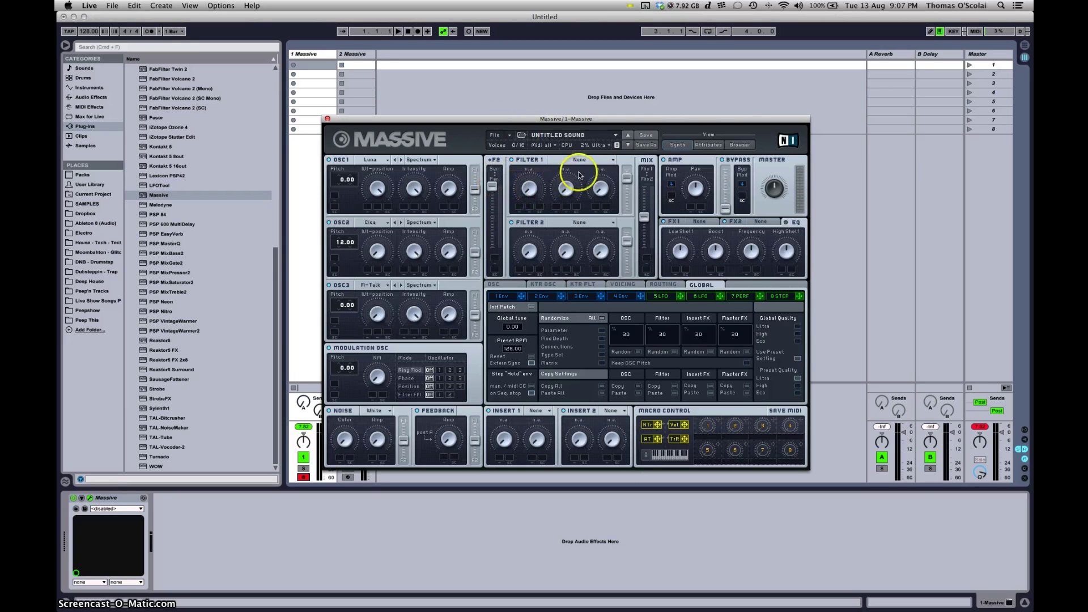
pyautogui.click(604, 160)
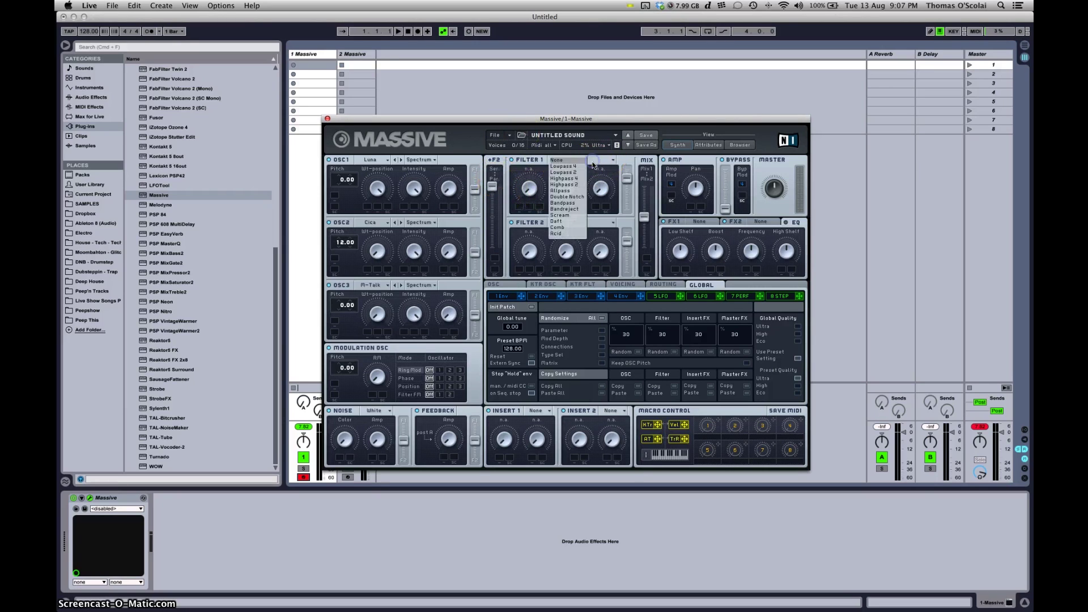
pyautogui.click(574, 216)
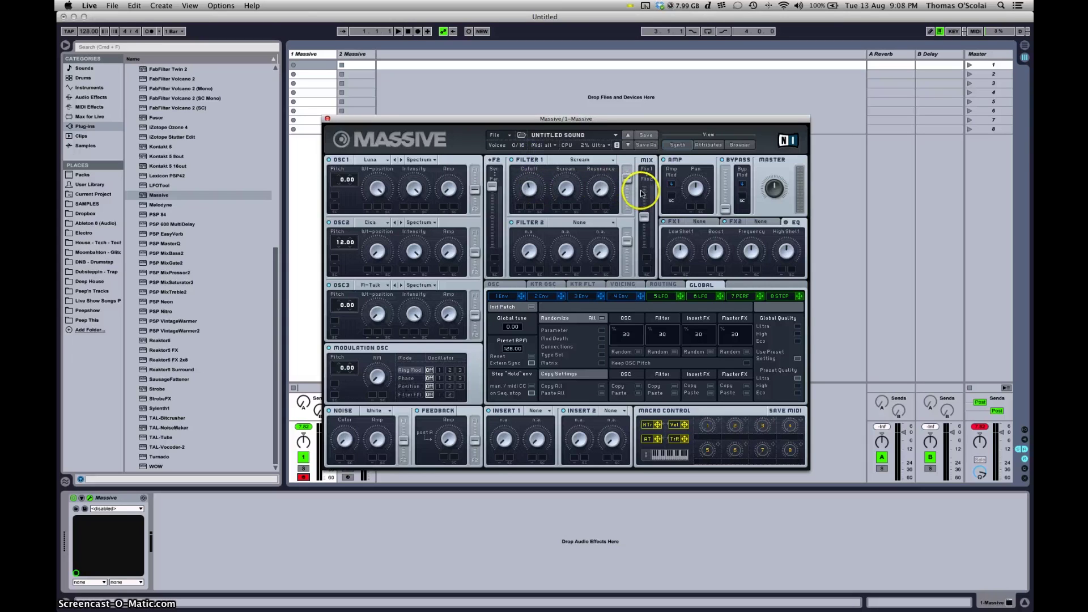
pyautogui.click(595, 177)
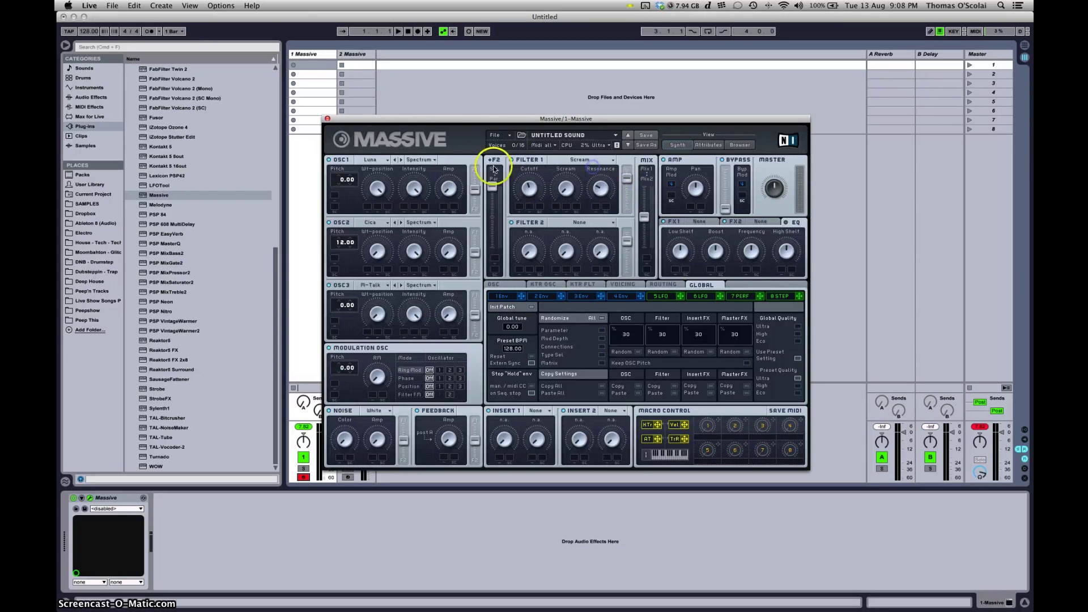
pyautogui.click(645, 204)
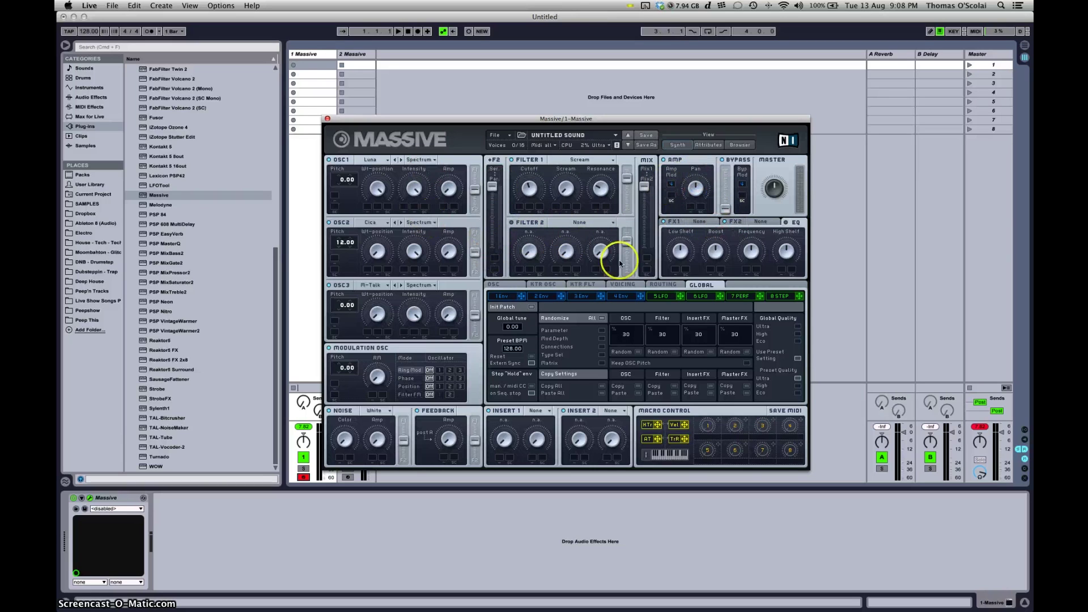
# Shape envelope 4 by raising its decay time and sustain level to hold at full level
pyautogui.click(628, 297)
pyautogui.moveTo(600, 383); pyautogui.dragTo(604, 308)
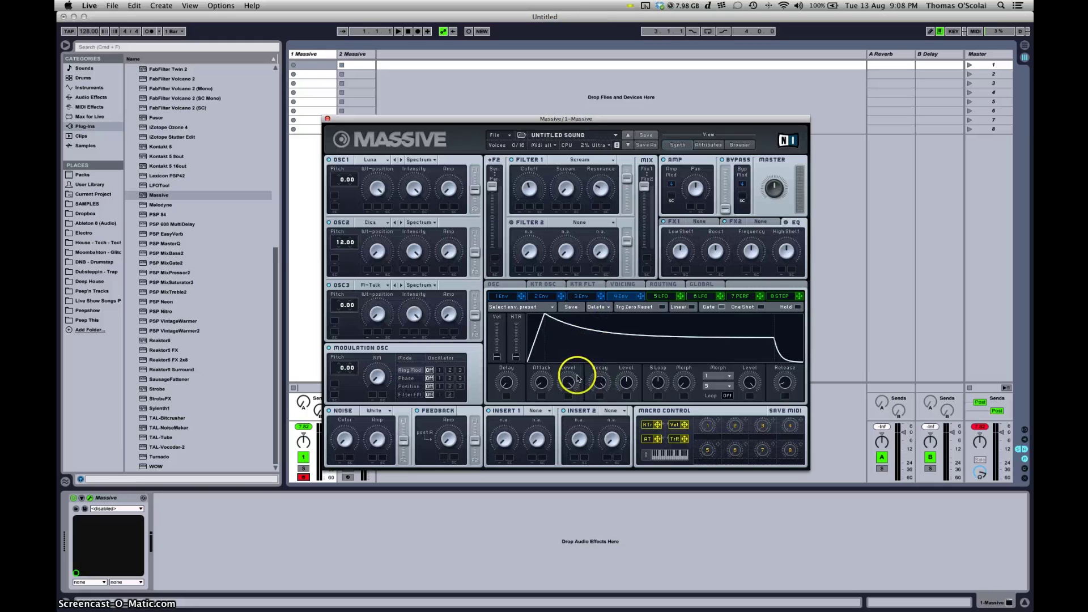
pyautogui.moveTo(620, 383); pyautogui.dragTo(606, 352)
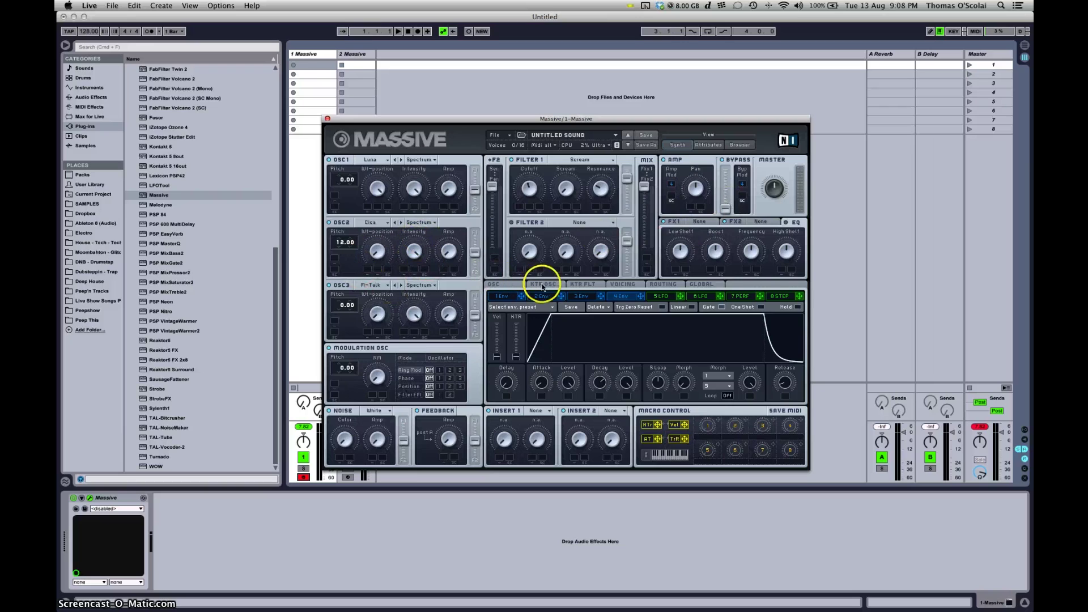
# Shape envelope 3 into a slow rise with a long attack, full sustain level and moderate release
pyautogui.click(578, 297)
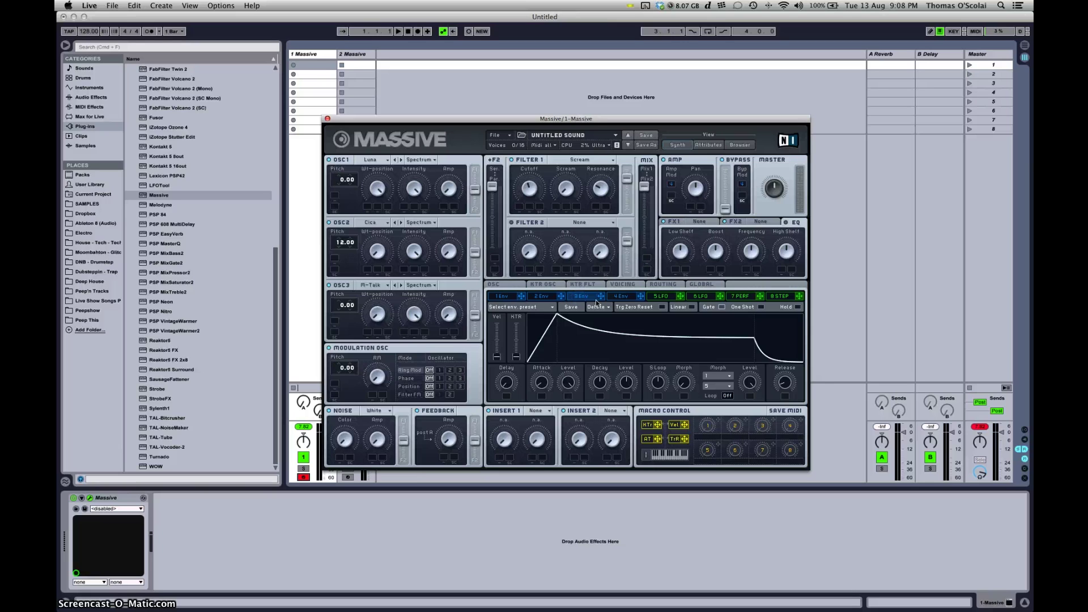
pyautogui.moveTo(545, 384); pyautogui.dragTo(651, 296)
pyautogui.moveTo(622, 383); pyautogui.dragTo(601, 441)
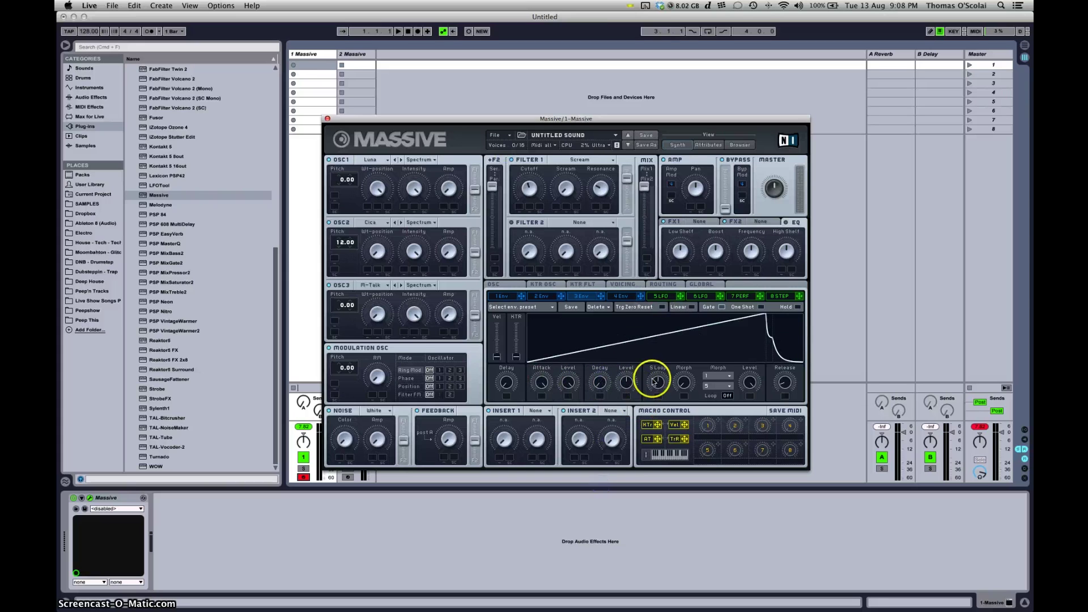
pyautogui.moveTo(633, 363); pyautogui.dragTo(634, 374)
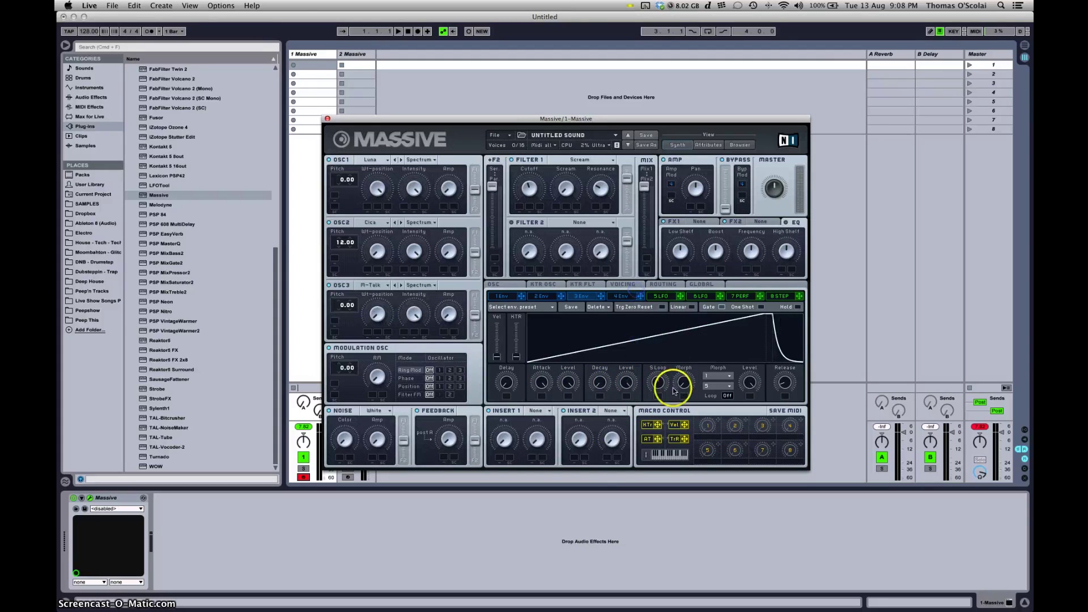
pyautogui.moveTo(785, 382); pyautogui.dragTo(781, 444)
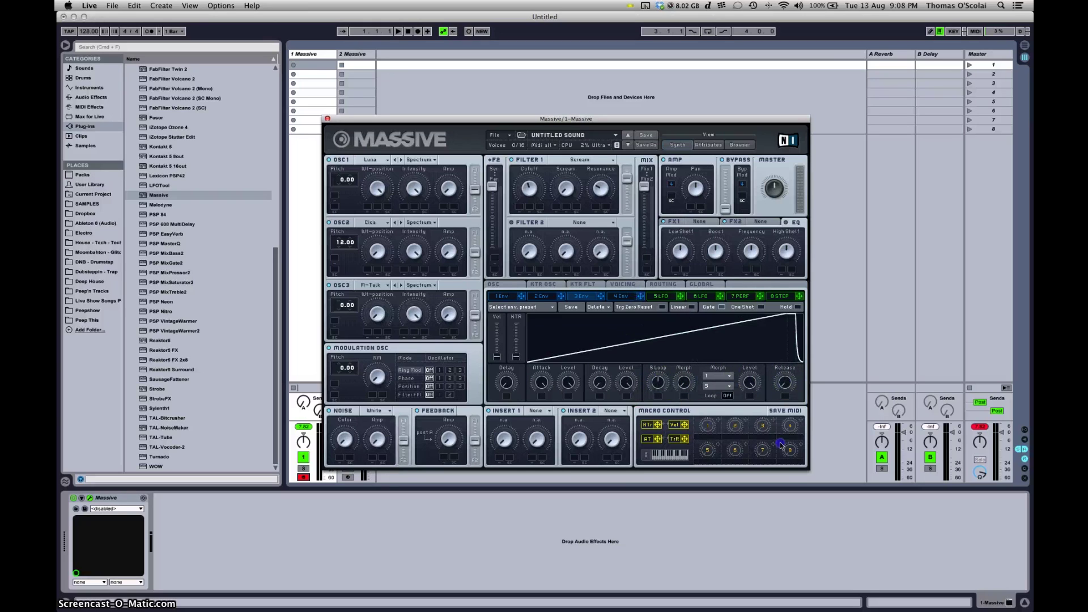
pyautogui.moveTo(788, 387); pyautogui.dragTo(787, 358)
# Assign envelope 3 to the pitch of oscillators 1, 2 and 3, using both modulation slots on oscillator 2
pyautogui.click(605, 296)
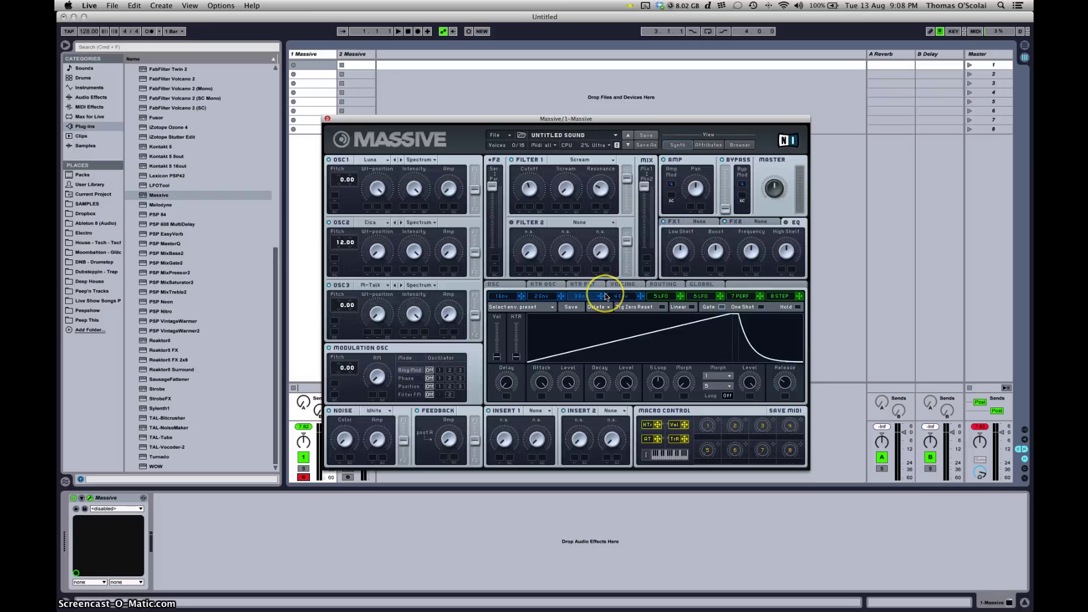
pyautogui.moveTo(604, 299); pyautogui.dragTo(335, 198)
pyautogui.moveTo(601, 296); pyautogui.dragTo(333, 260)
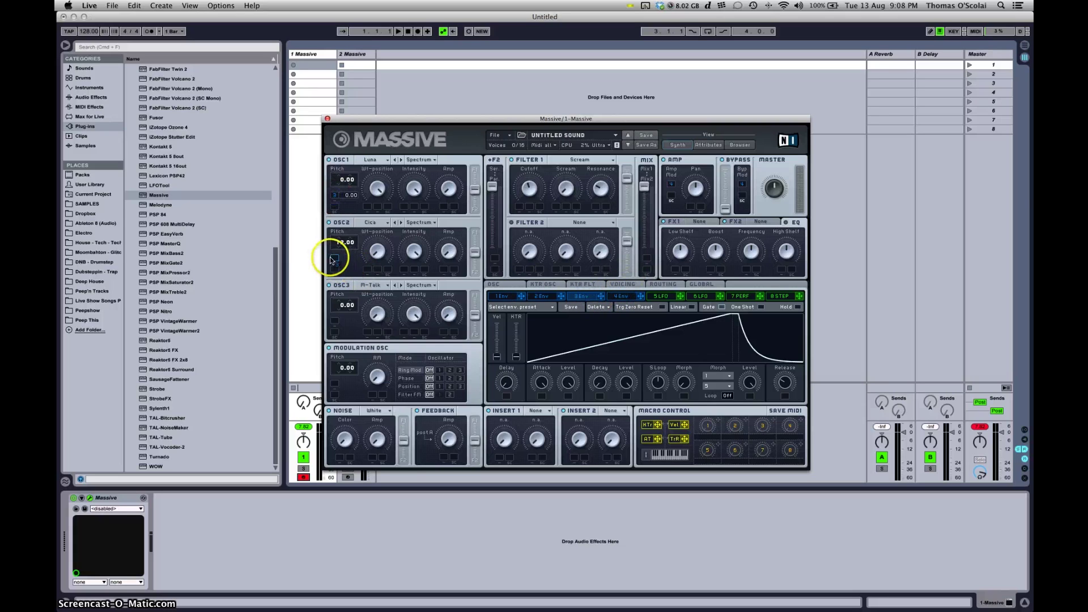
pyautogui.moveTo(602, 296); pyautogui.dragTo(335, 268)
pyautogui.moveTo(74, 418)
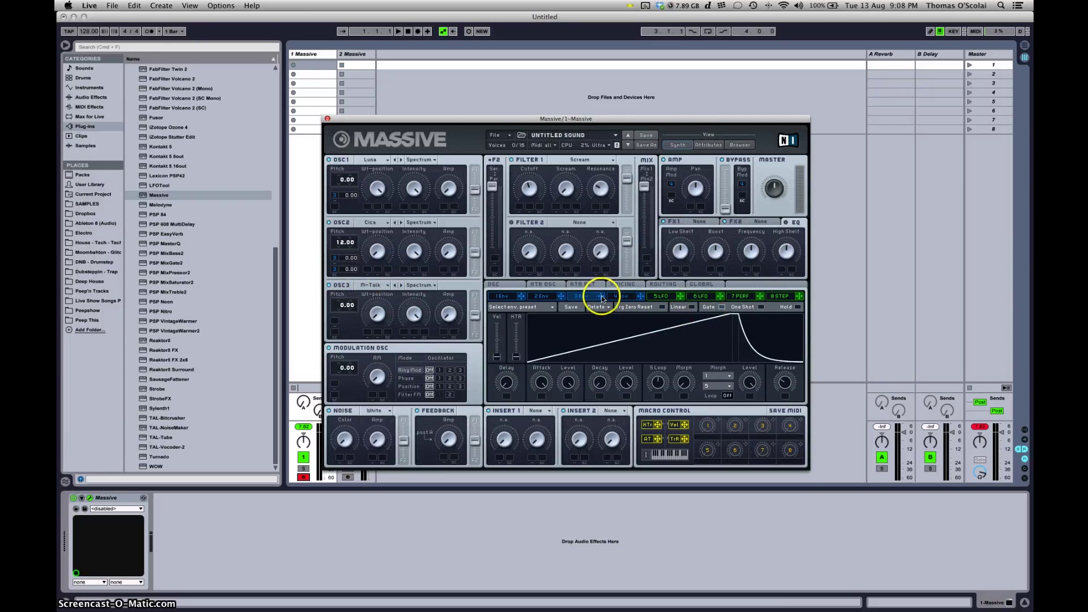
pyautogui.moveTo(601, 296); pyautogui.dragTo(335, 325)
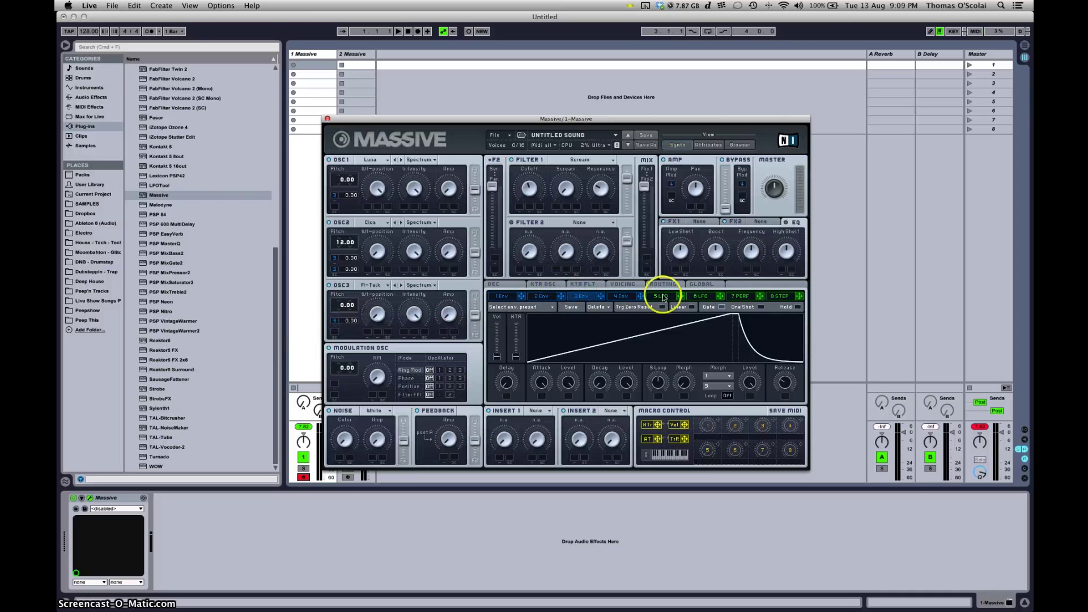
# Assign envelope 3 to the noise Color and Amp and to Filter 1's Cutoff
pyautogui.moveTo(602, 295); pyautogui.dragTo(603, 296)
pyautogui.moveTo(340, 481); pyautogui.dragTo(373, 459)
pyautogui.moveTo(600, 296); pyautogui.dragTo(519, 207)
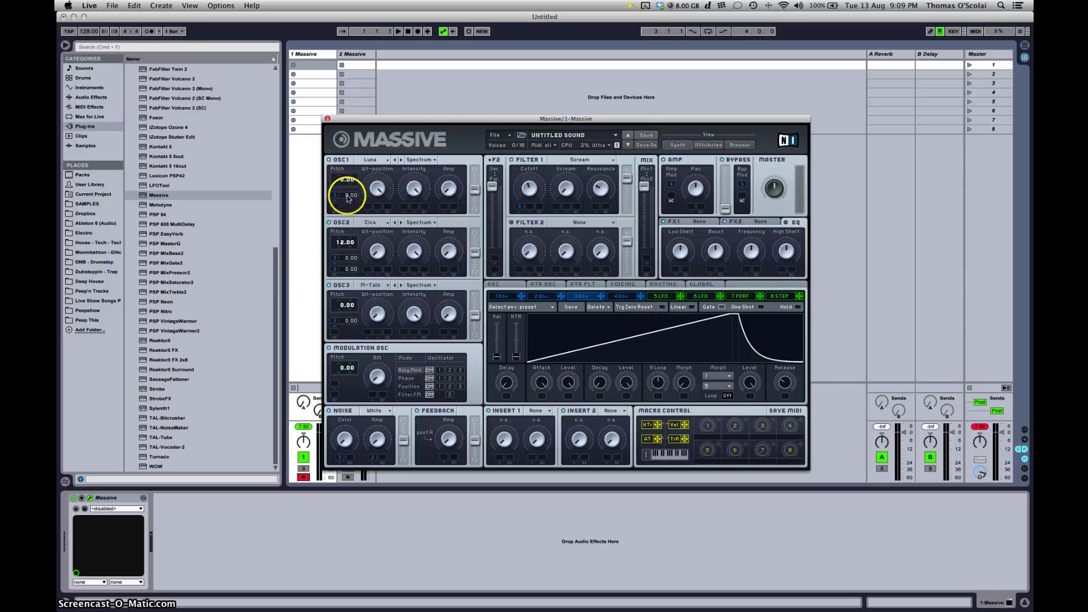
# Set the pitch modulation amounts to 24.00 on oscillator 1, 64.00 and 24.00 on oscillator 2, and 35.00 on oscillator 3
pyautogui.moveTo(350, 172); pyautogui.dragTo(352, 171)
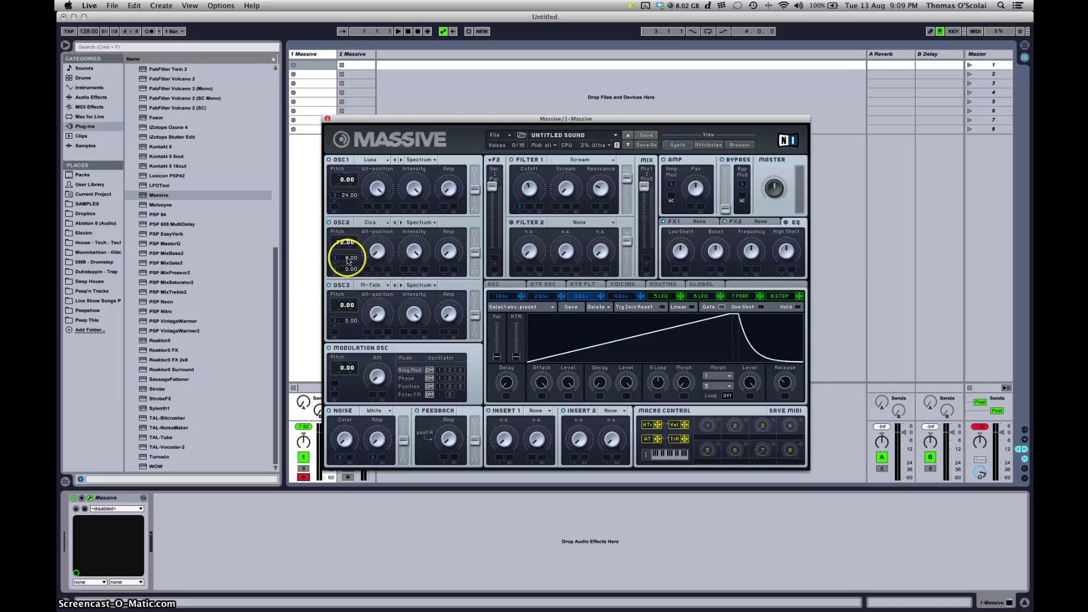
pyautogui.moveTo(346, 257); pyautogui.dragTo(359, 181)
pyautogui.moveTo(346, 270); pyautogui.dragTo(356, 245)
pyautogui.moveTo(347, 308); pyautogui.dragTo(354, 285)
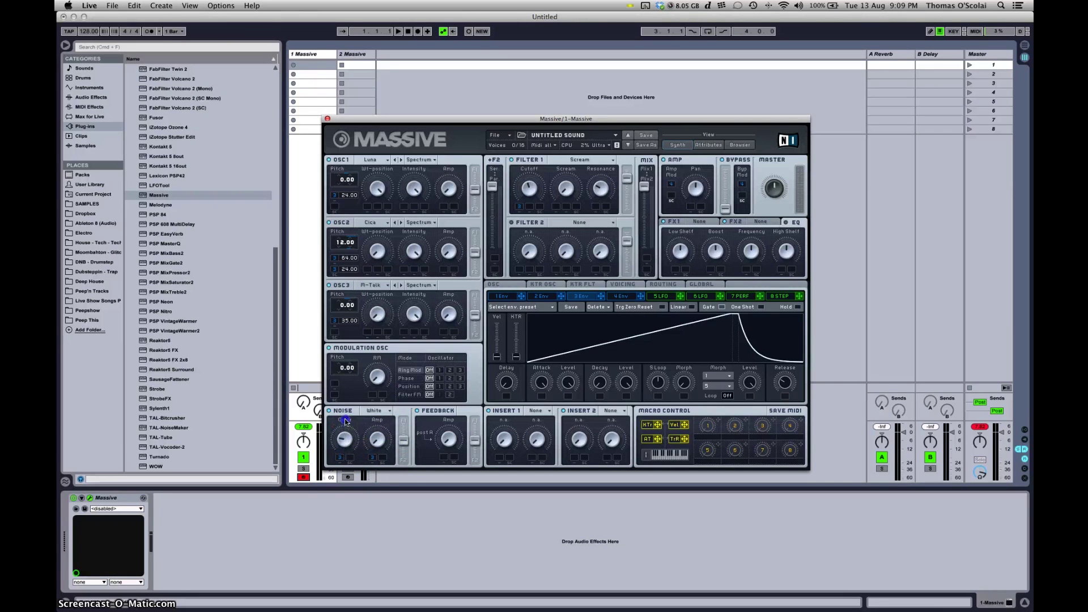
# Increase envelope 3's modulation amounts on the noise Color, noise Amp and Filter 1 Cutoff
pyautogui.click(379, 445)
pyautogui.doubleClick(340, 456)
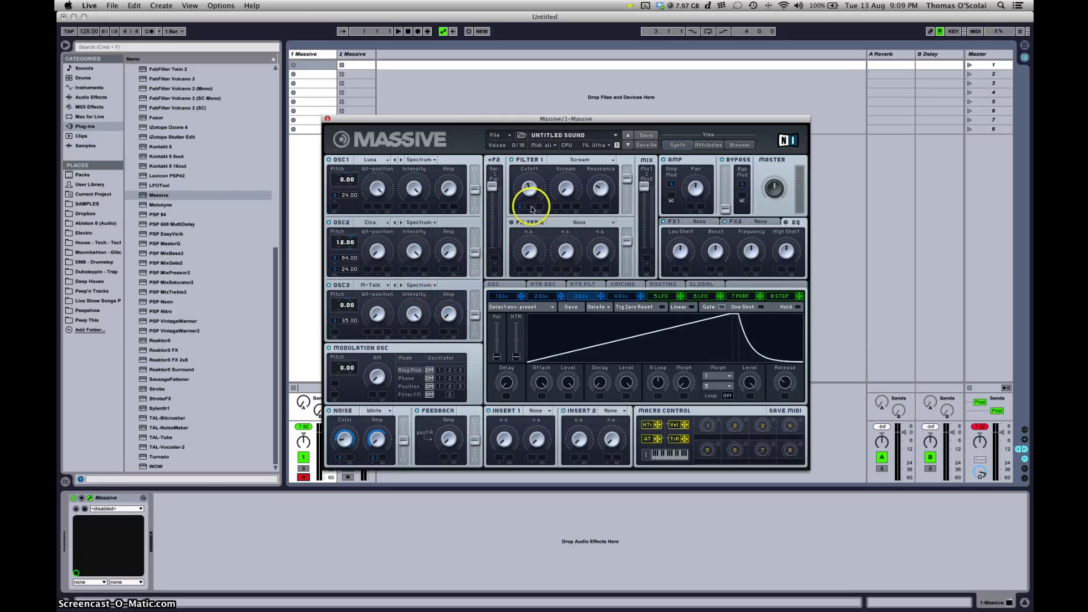
pyautogui.moveTo(521, 209); pyautogui.dragTo(520, 207)
# Assign envelope 3 to the Rate of LFO 5 and increase its modulation amount
pyautogui.click(661, 295)
pyautogui.moveTo(594, 322); pyautogui.dragTo(578, 335)
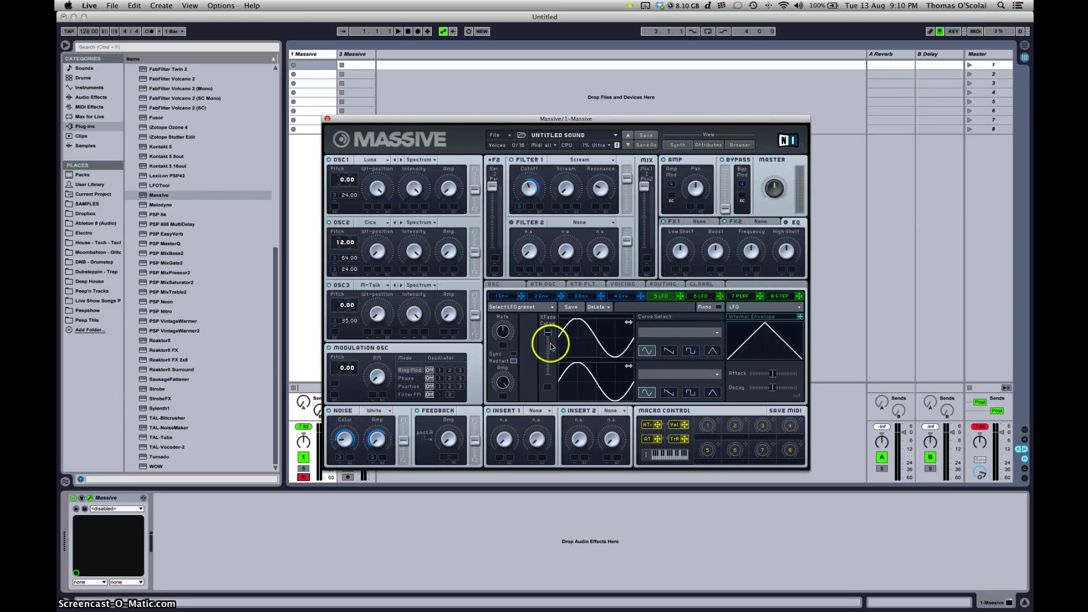
pyautogui.click(600, 298)
pyautogui.moveTo(600, 297); pyautogui.dragTo(503, 339)
pyautogui.click(600, 300)
pyautogui.moveTo(600, 295); pyautogui.dragTo(505, 345)
pyautogui.moveTo(504, 349); pyautogui.dragTo(503, 332)
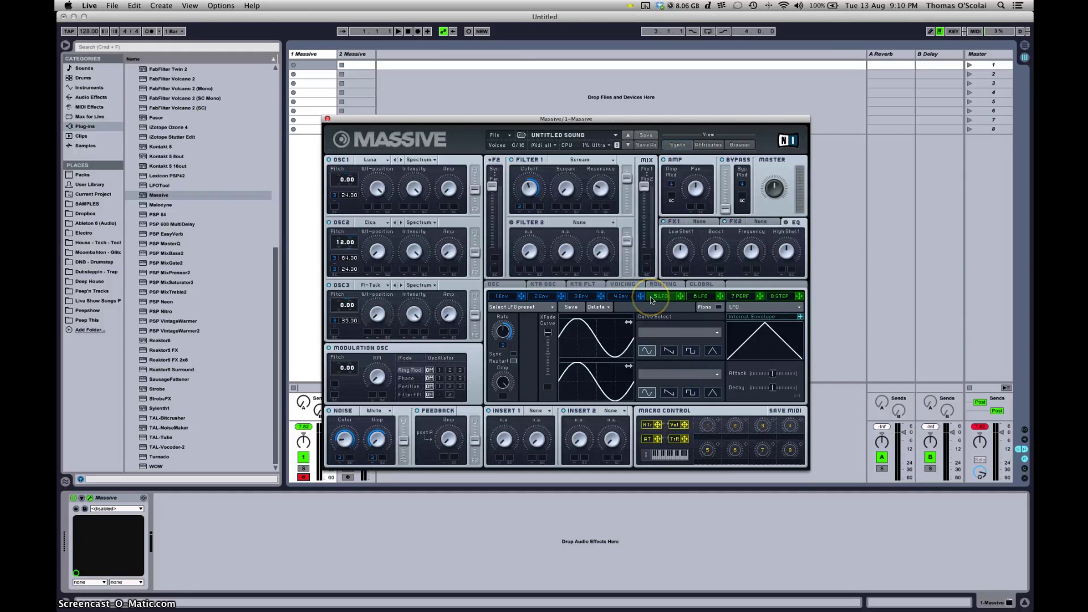
# Adjust the Up and Down pitchbend ranges in the oscillator settings
pyautogui.click(500, 284)
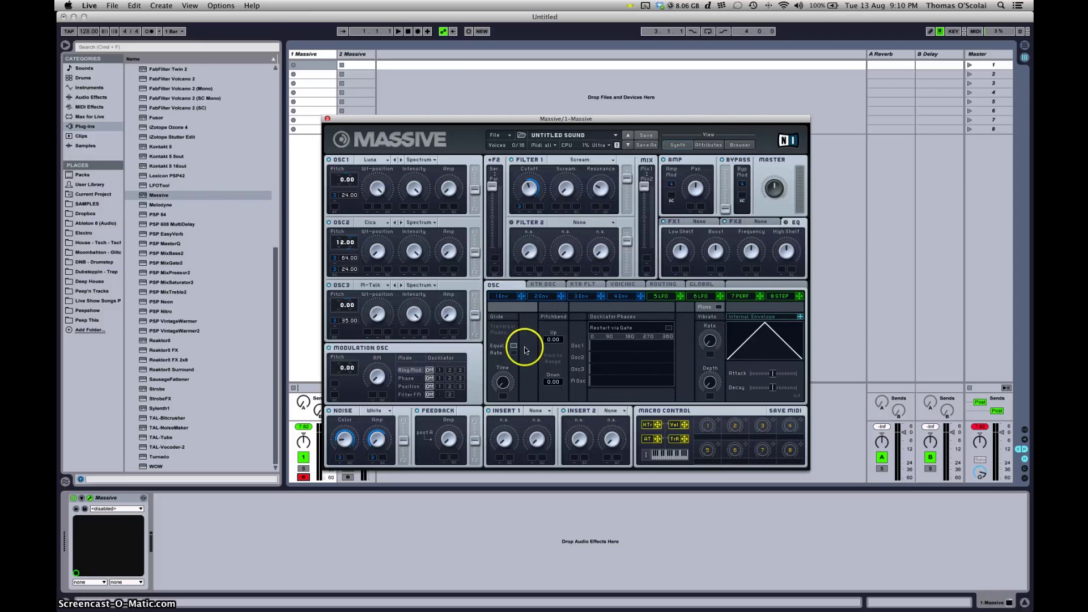
pyautogui.moveTo(553, 340)
pyautogui.mouseDown()
pyautogui.moveTo(550, 327)
pyautogui.moveTo(554, 363)
pyautogui.moveTo(550, 343)
pyautogui.mouseUp()
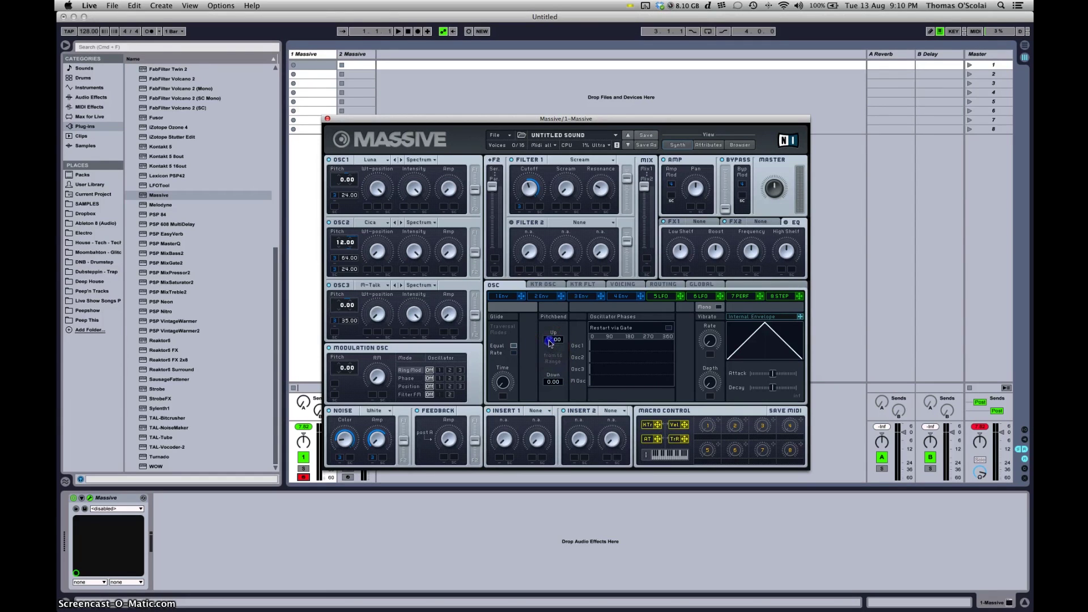
pyautogui.moveTo(549, 382); pyautogui.dragTo(546, 398)
pyautogui.moveTo(549, 397)
pyautogui.mouseDown()
pyautogui.moveTo(497, 381)
pyautogui.moveTo(506, 366)
pyautogui.mouseUp()
# Set the voicing to 4 unison voices and enable the Pan Position spread
pyautogui.click(618, 283)
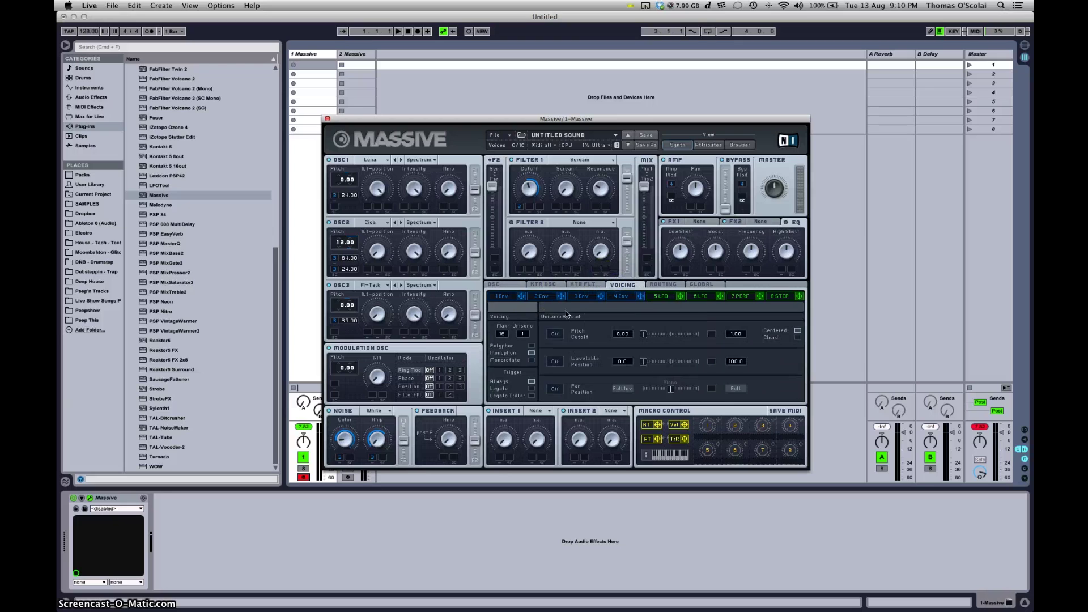
pyautogui.moveTo(524, 333); pyautogui.dragTo(526, 320)
pyautogui.click(556, 390)
# Load Reverb in FX1 and raise its Size, Density and Color
pyautogui.click(701, 223)
pyautogui.click(700, 224)
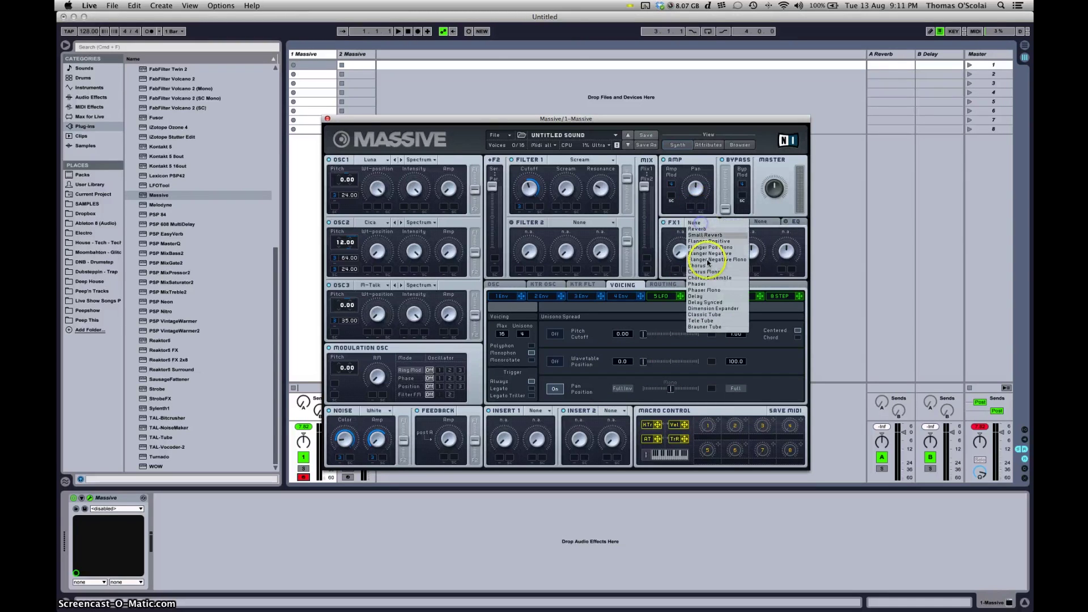
pyautogui.click(699, 229)
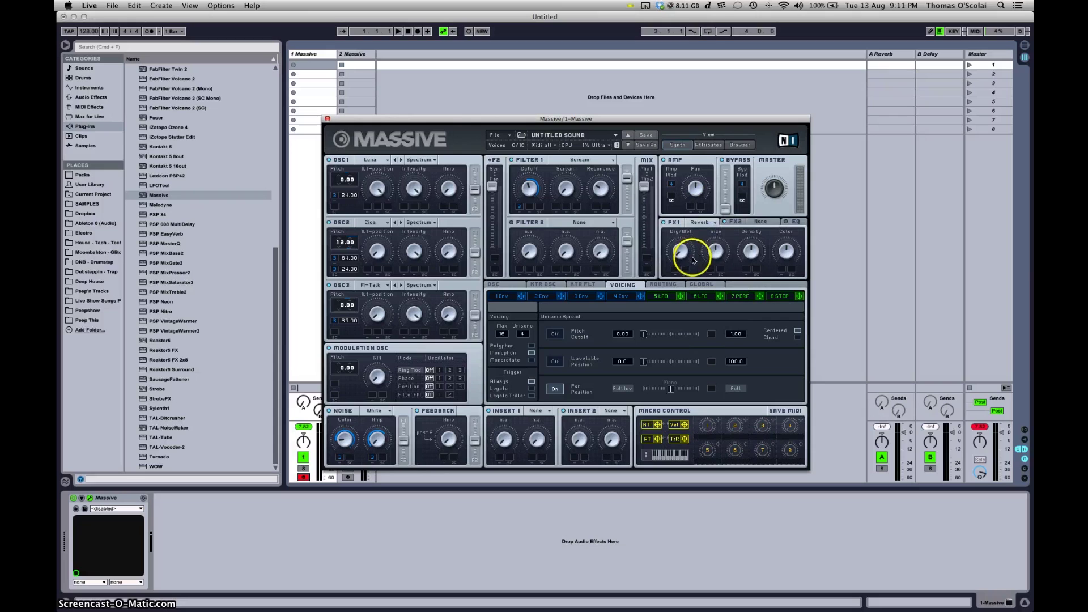
pyautogui.click(750, 250)
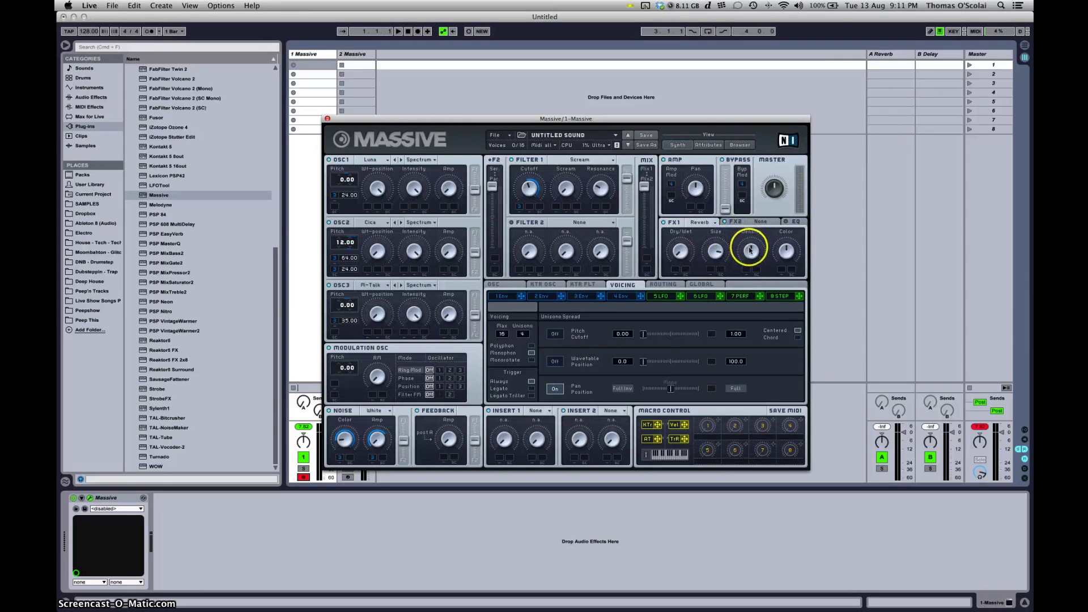
pyautogui.click(786, 239)
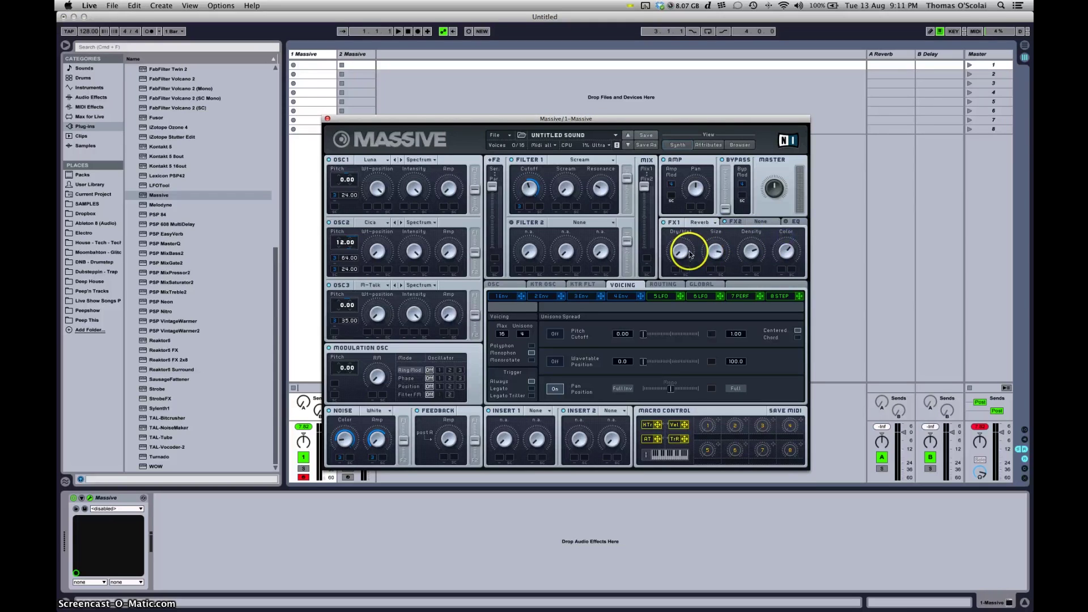
# Load Delay Synced in the FX2 slot
pyautogui.click(748, 223)
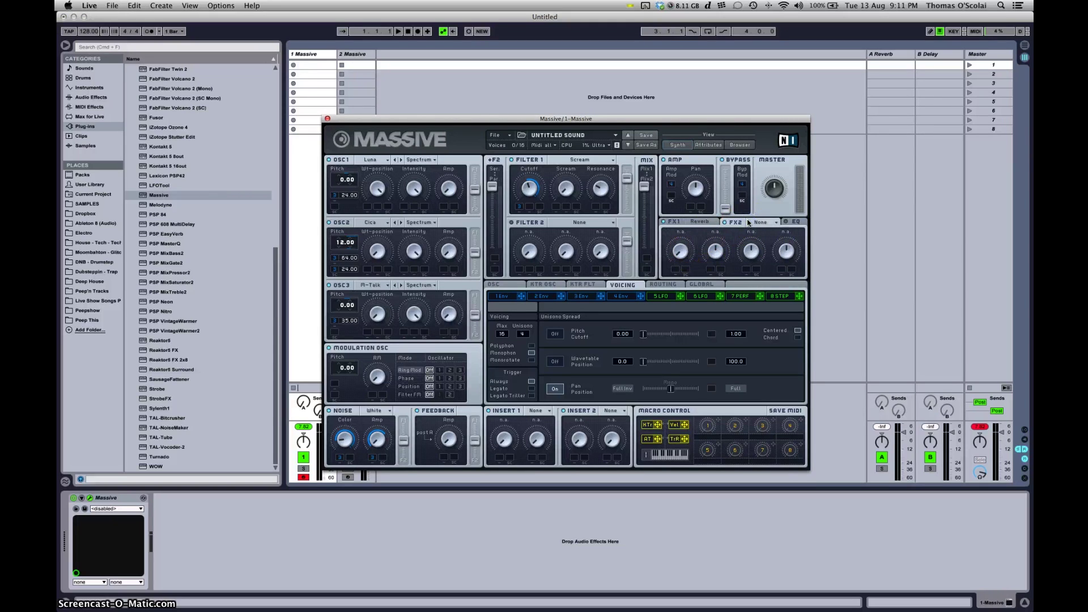
pyautogui.click(759, 222)
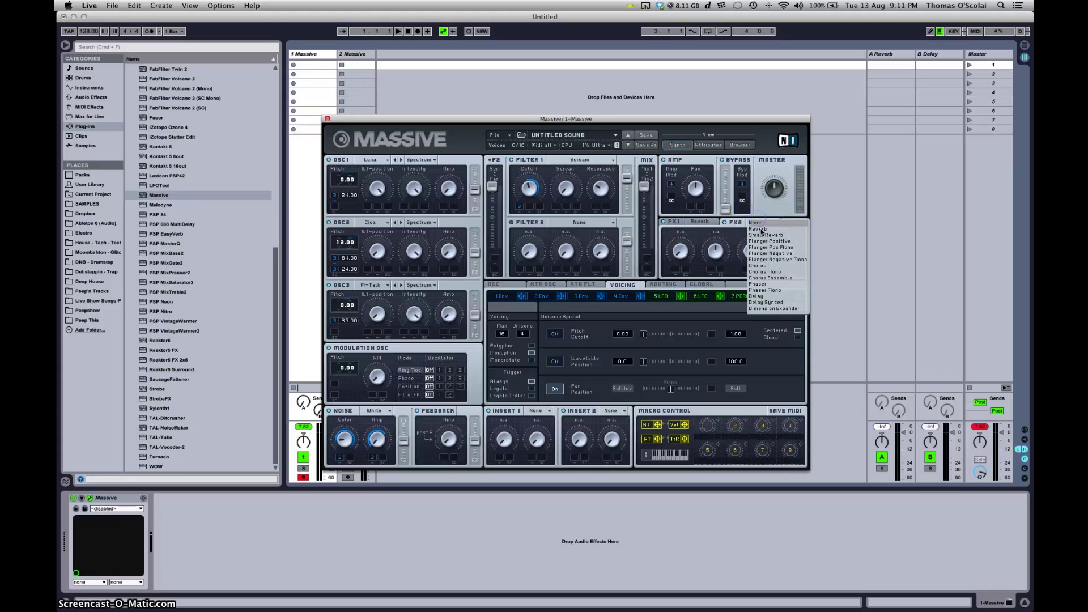
pyautogui.click(774, 303)
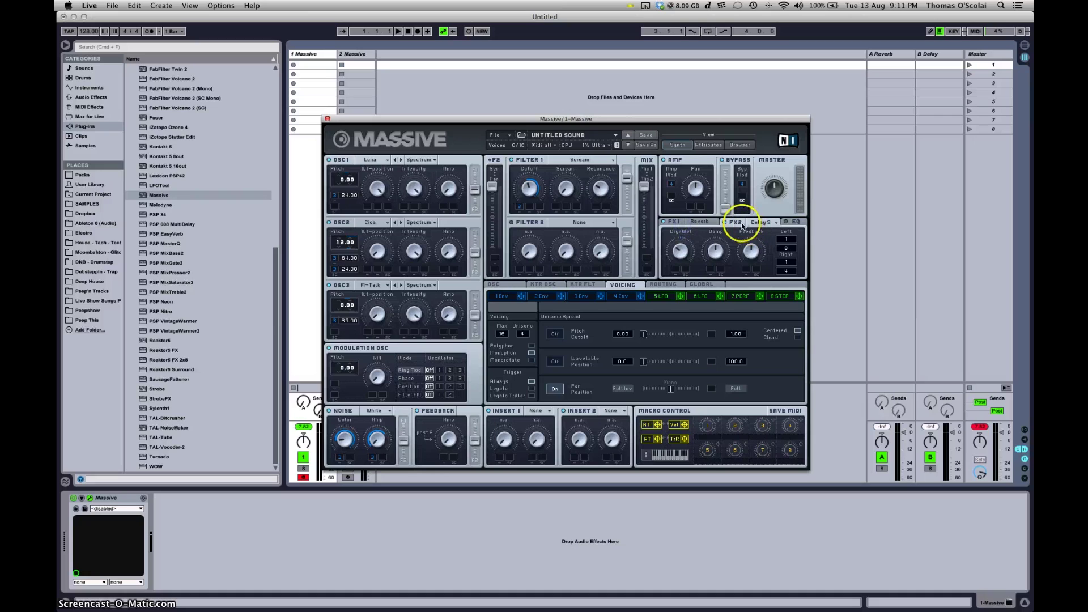
# Lower the EQ's Low Shelf and adjust its Boost, Frequency and High Shelf, using the BUILD UP patch on the second track as reference
pyautogui.click(794, 221)
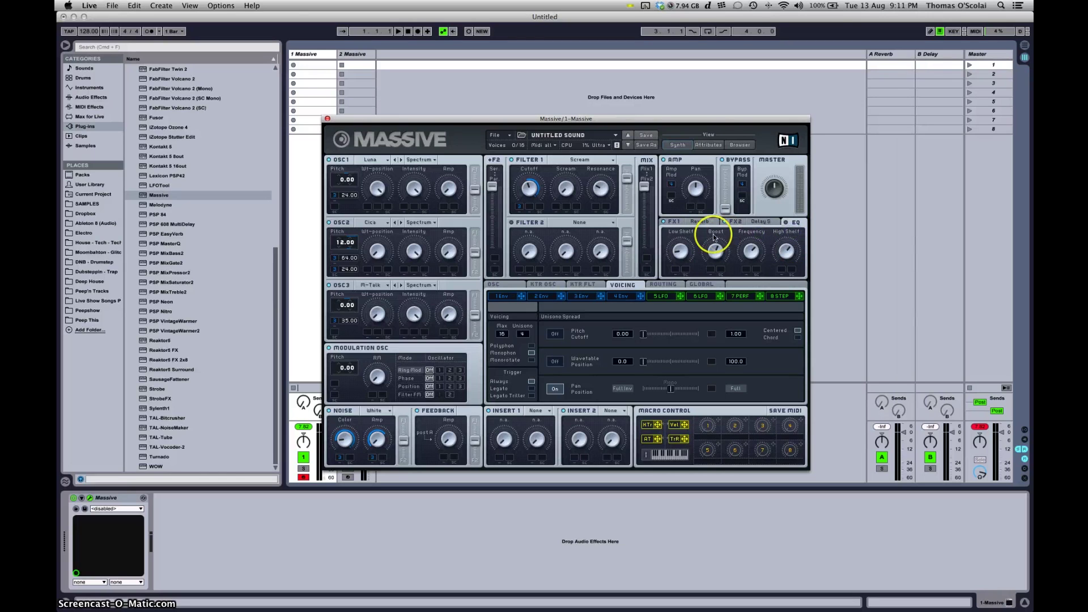
pyautogui.click(365, 57)
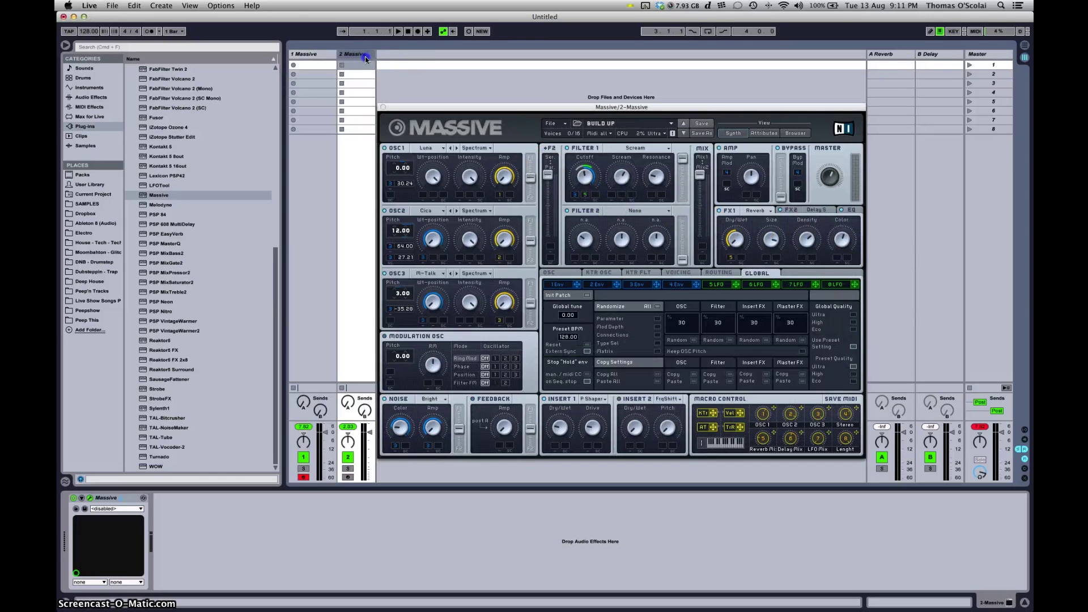
pyautogui.click(829, 211)
pyautogui.click(851, 210)
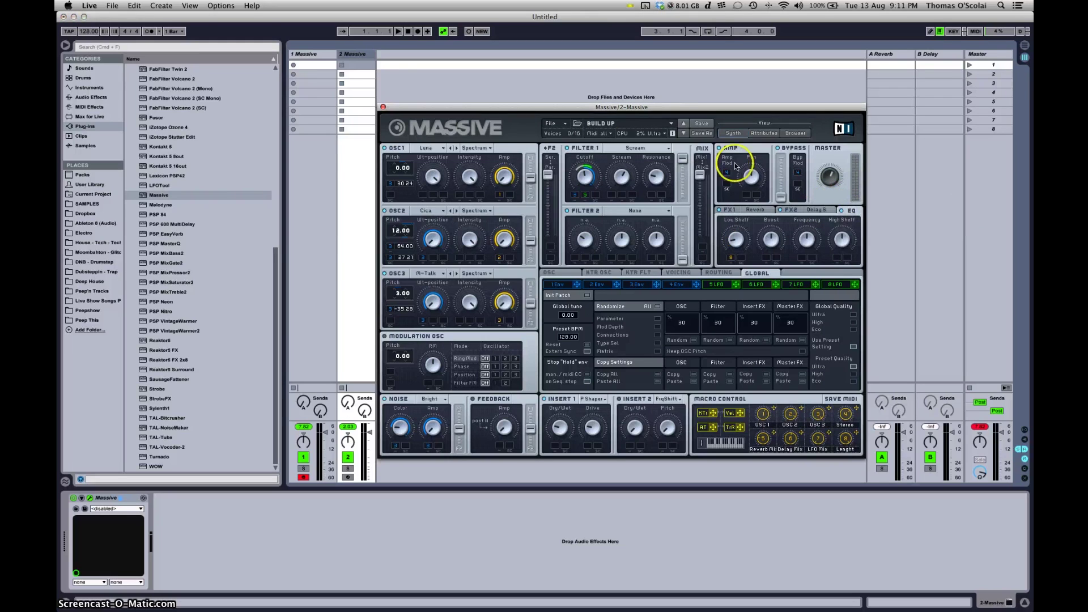
pyautogui.click(321, 55)
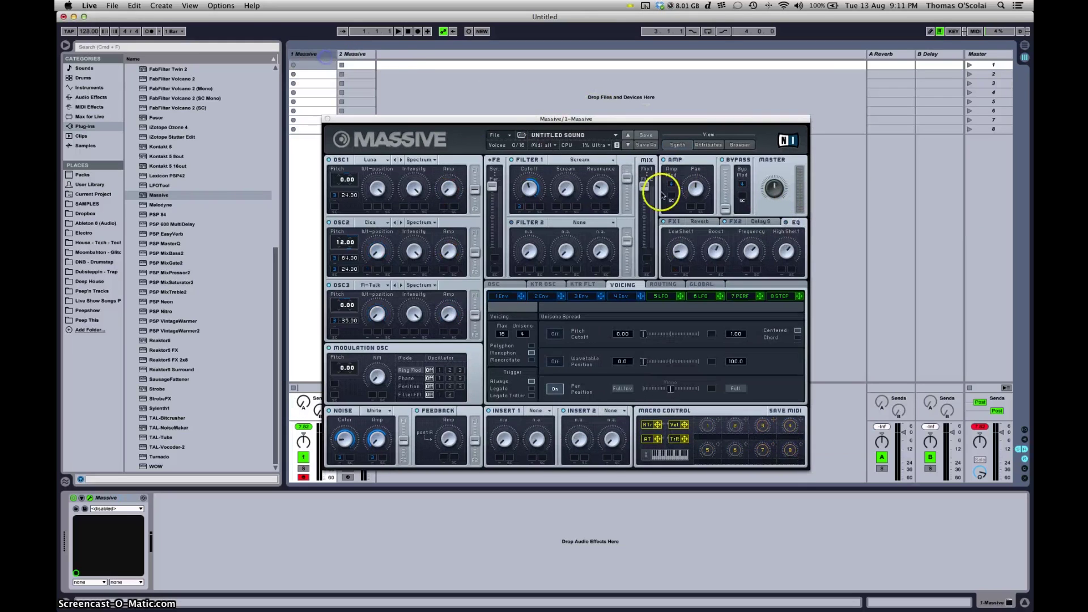
pyautogui.click(704, 250)
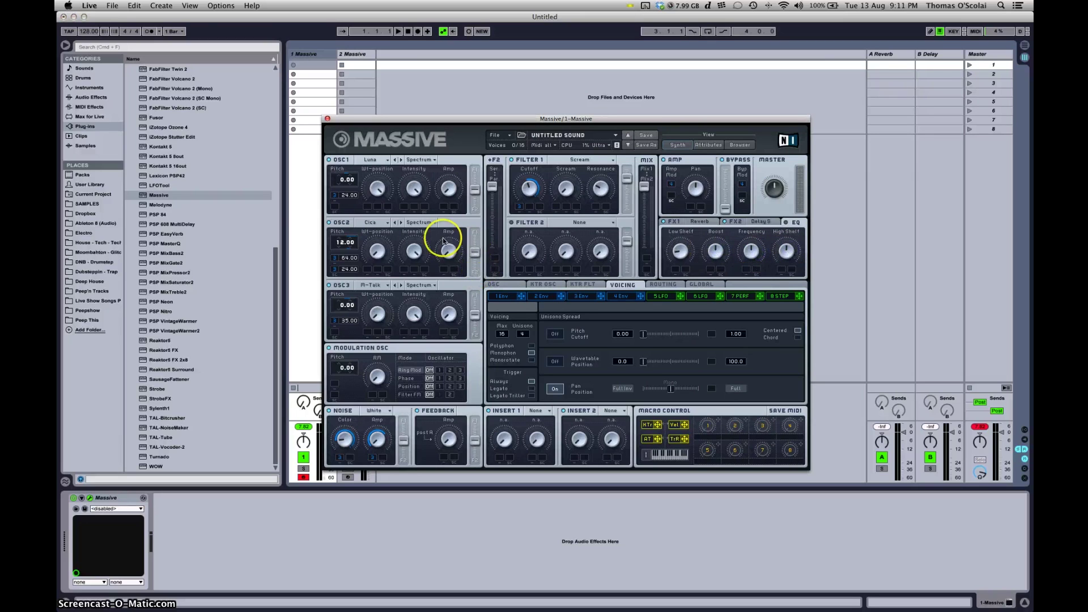
# Assign macros 1, 2 and 3 to the Amp of oscillators 1, 2 and 3 and increase their modulation amounts
pyautogui.click(661, 297)
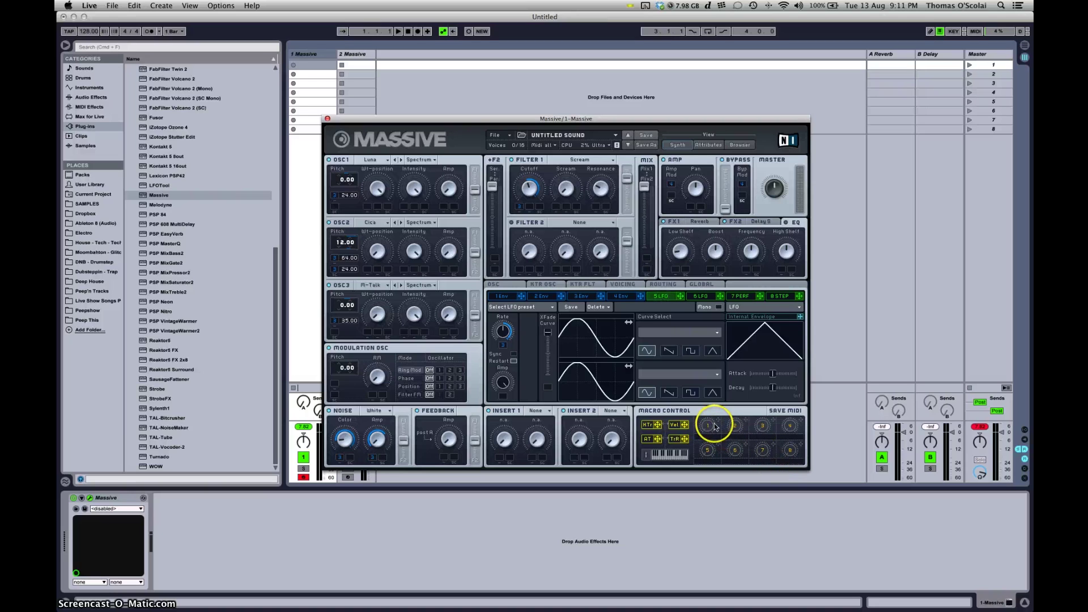
pyautogui.moveTo(719, 421); pyautogui.dragTo(445, 205)
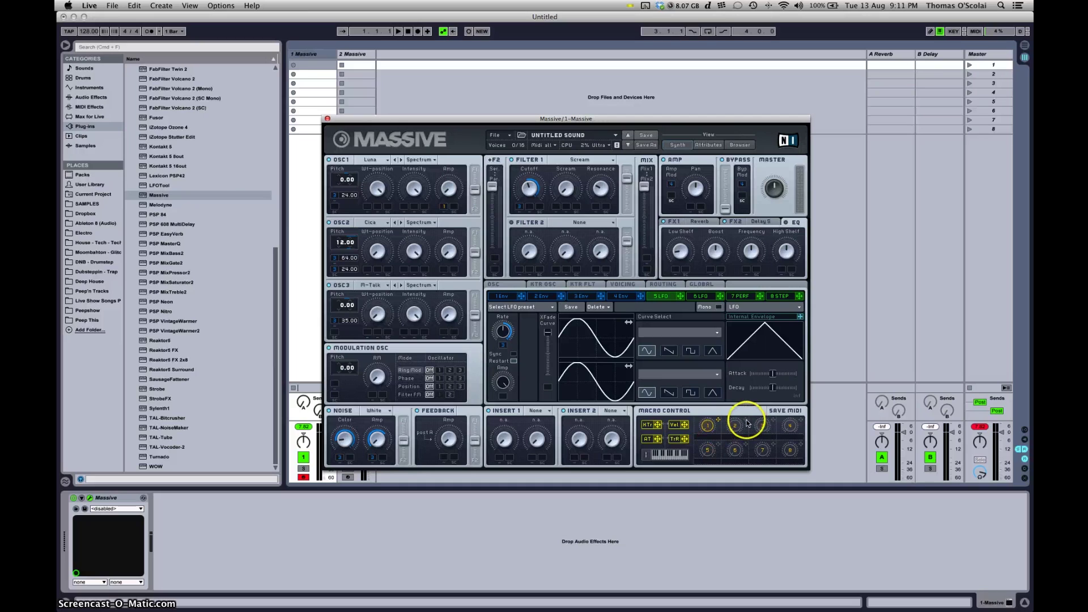
pyautogui.moveTo(747, 422); pyautogui.dragTo(444, 269)
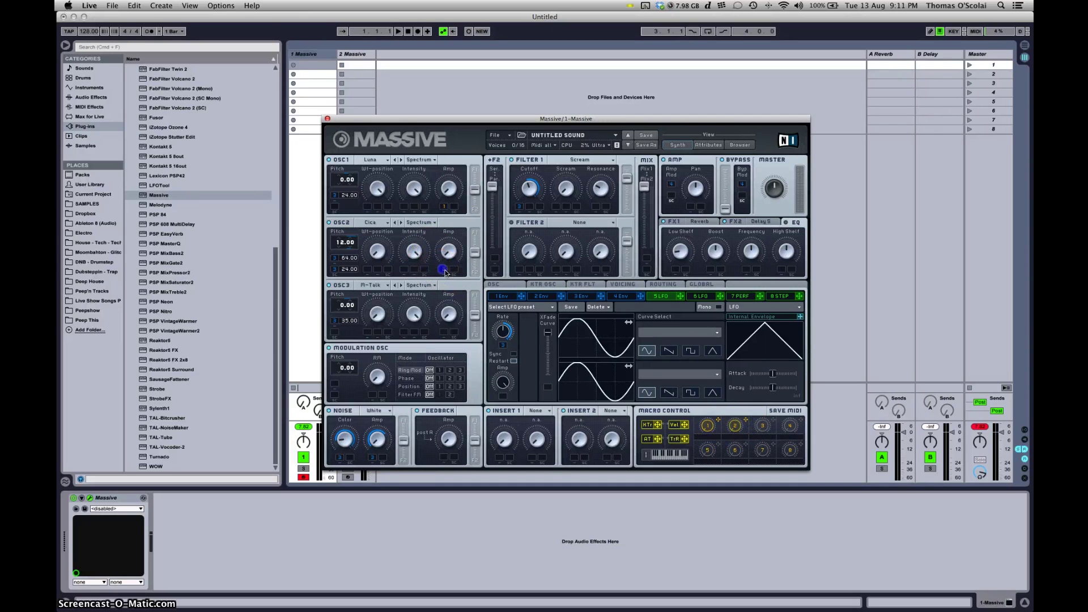
pyautogui.moveTo(773, 420); pyautogui.dragTo(443, 273)
pyautogui.moveTo(444, 207); pyautogui.dragTo(445, 195)
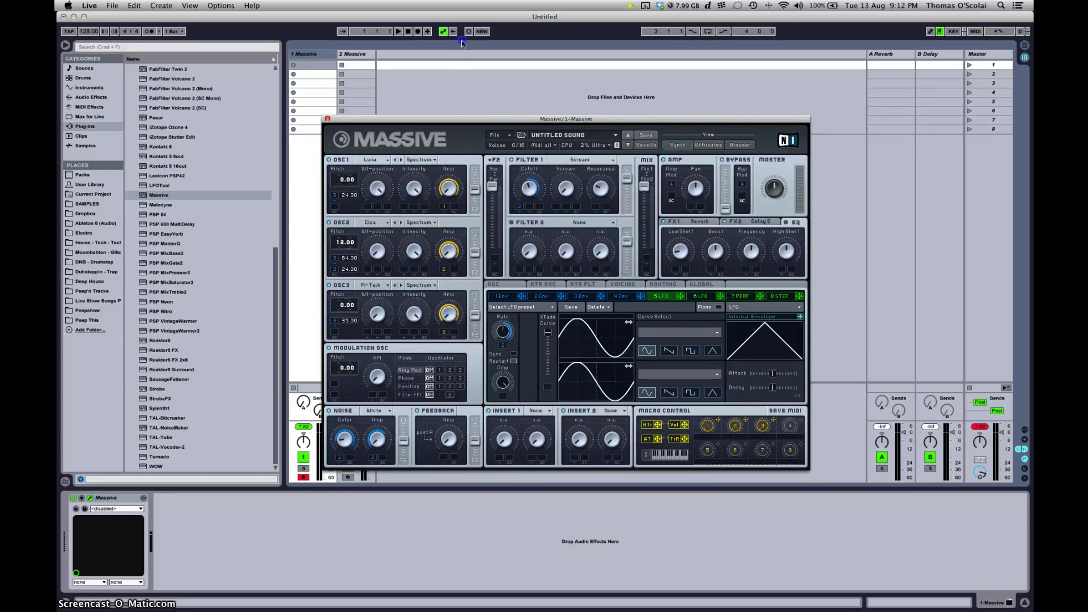
# Turn up macro controls 1, 2 and 3
pyautogui.click(707, 425)
pyautogui.moveTo(735, 427); pyautogui.dragTo(734, 384)
pyautogui.moveTo(768, 418); pyautogui.dragTo(763, 380)
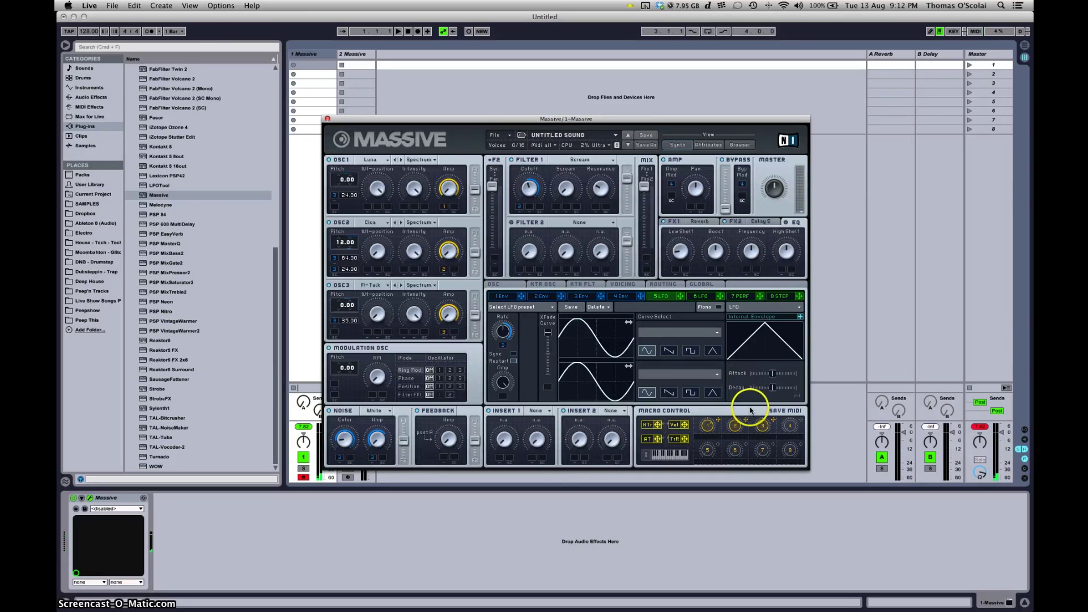
# Load Parabolic Shaper in Insert 1 and adjust its Dry/Wet and Drive
pyautogui.click(537, 411)
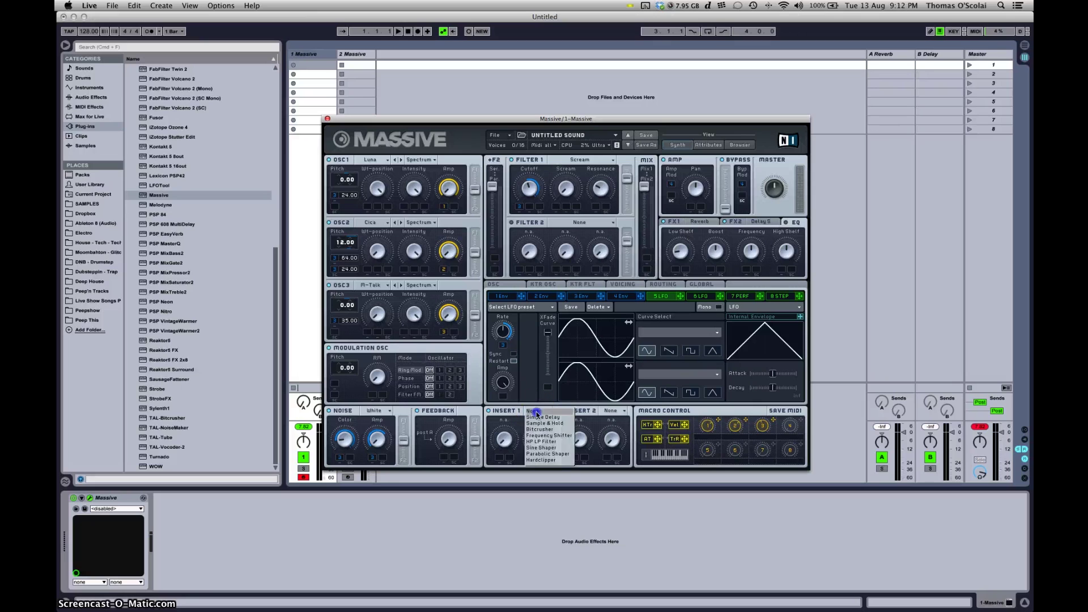
pyautogui.click(548, 453)
pyautogui.moveTo(508, 442); pyautogui.dragTo(539, 432)
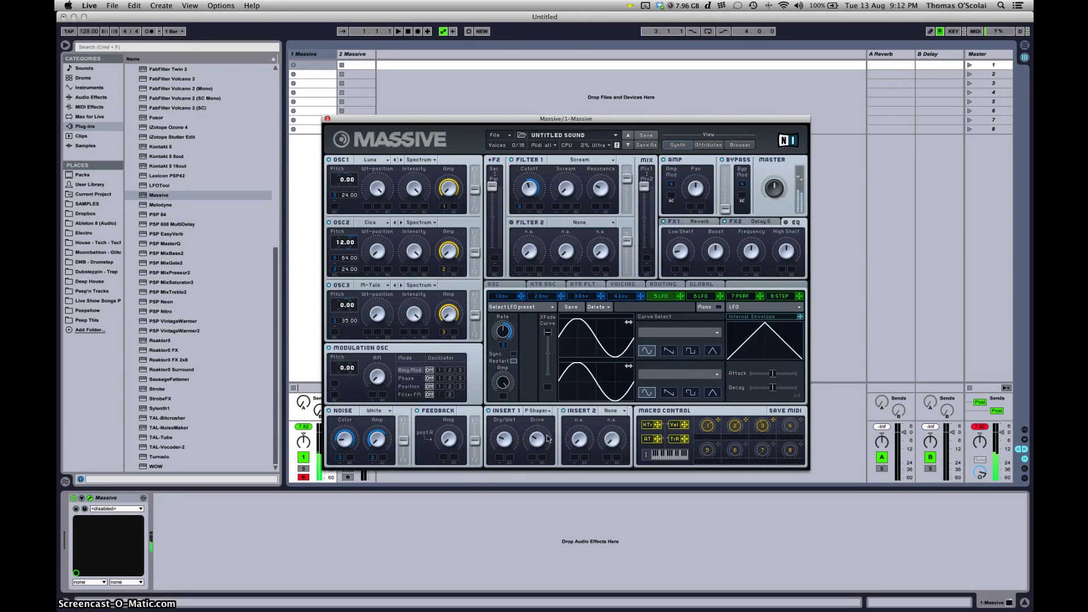
pyautogui.click(537, 441)
pyautogui.moveTo(451, 446); pyautogui.dragTo(454, 448)
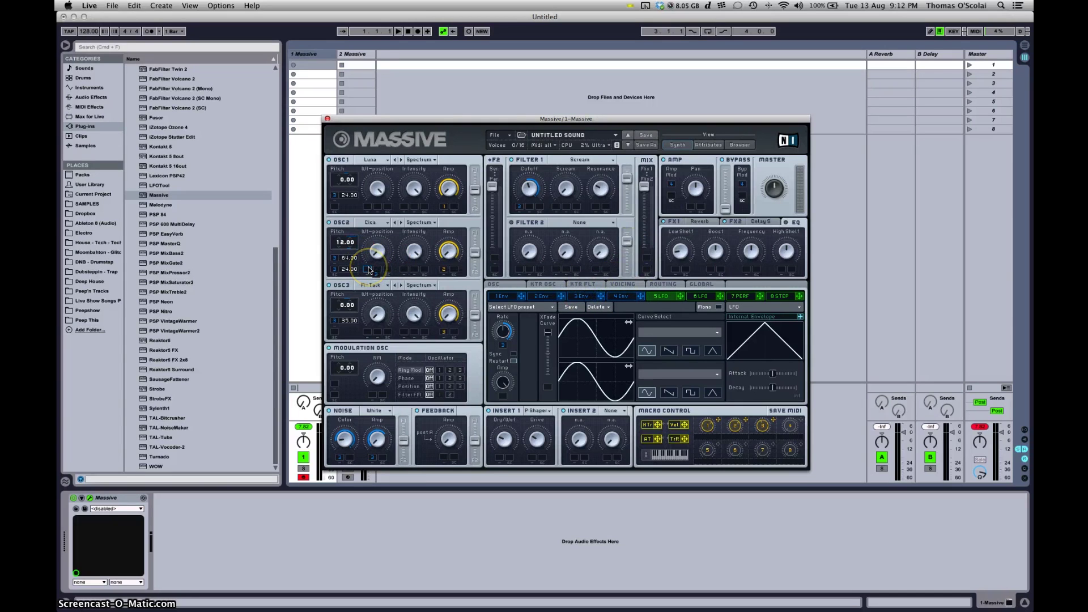
# Assign envelope 3 to the Wt-position of oscillators 2 and 3 and increase the modulation amounts
pyautogui.moveTo(369, 270); pyautogui.dragTo(369, 269)
pyautogui.moveTo(601, 296); pyautogui.dragTo(369, 332)
pyautogui.click(369, 272)
# Assign macro 4 to the Amp of LFO 5, and assign LFO 5 to Filter 1's Cutoff
pyautogui.moveTo(801, 422); pyautogui.dragTo(576, 356)
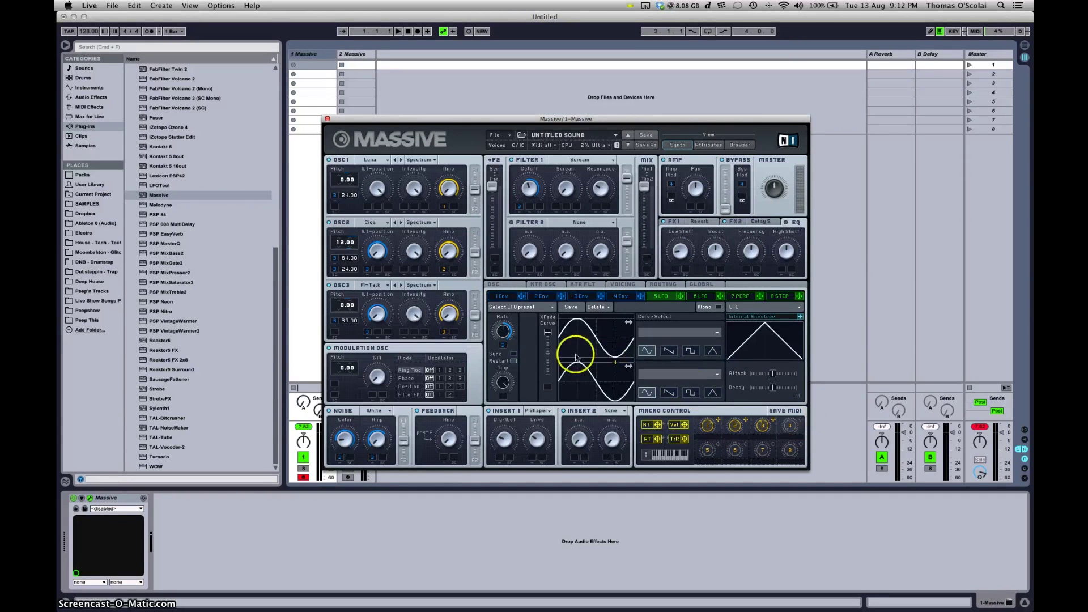
pyautogui.moveTo(517, 391); pyautogui.dragTo(498, 382)
pyautogui.click(547, 182)
pyautogui.moveTo(675, 290); pyautogui.dragTo(531, 209)
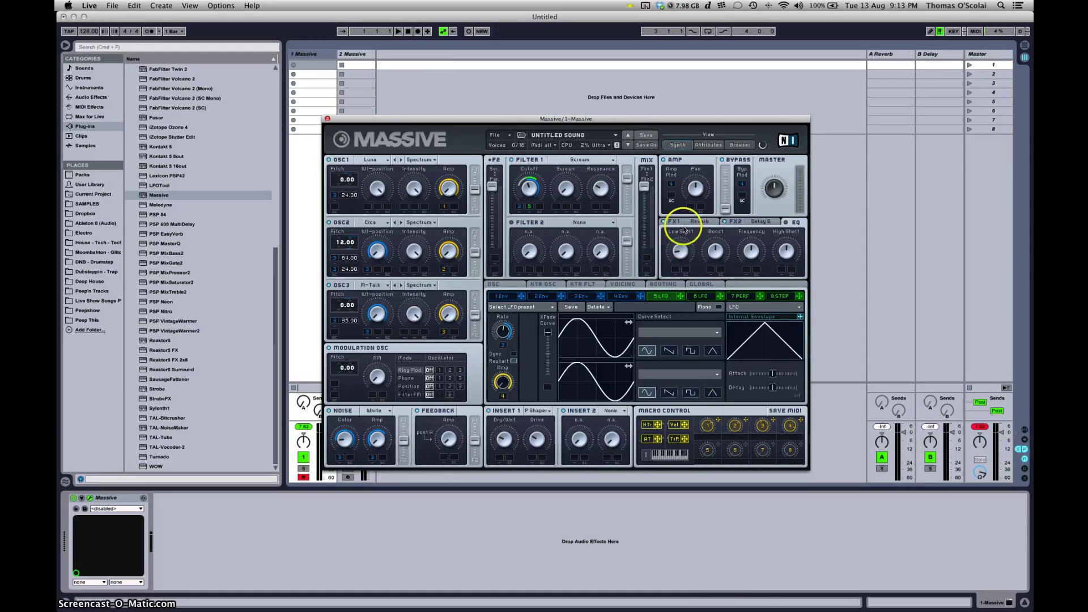
# Review the FX1 Reverb, FX2 Delay Synced and EQ settings
pyautogui.click(699, 222)
pyautogui.click(697, 229)
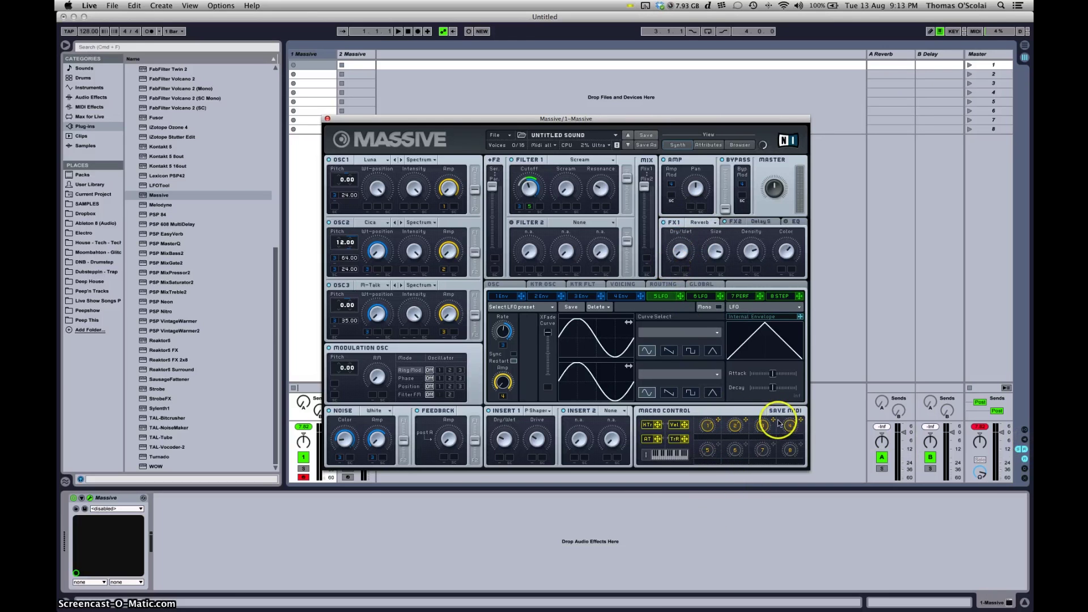
pyautogui.click(759, 221)
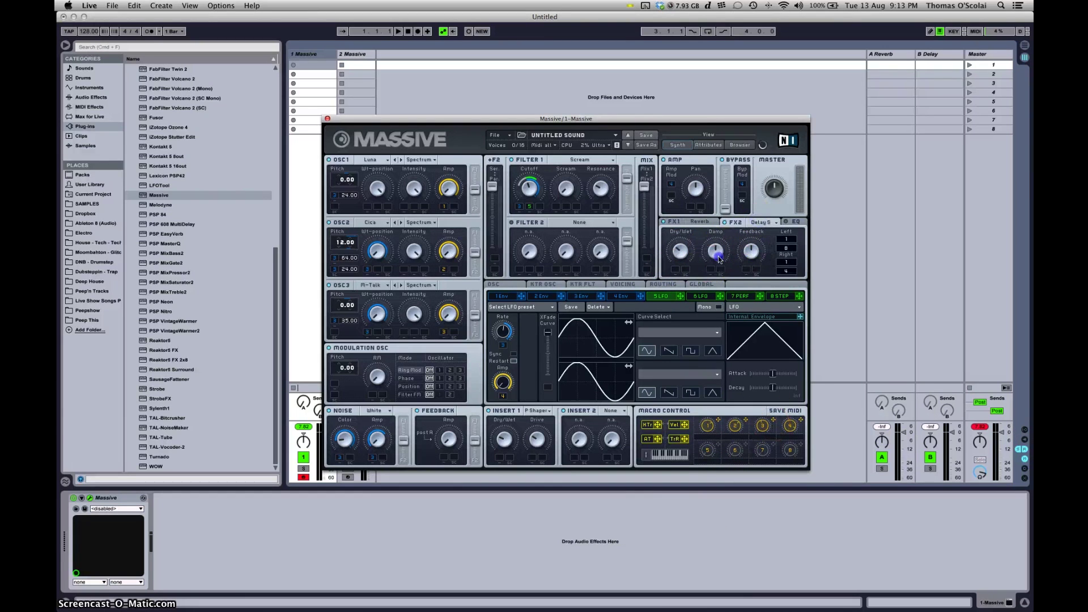
pyautogui.click(788, 221)
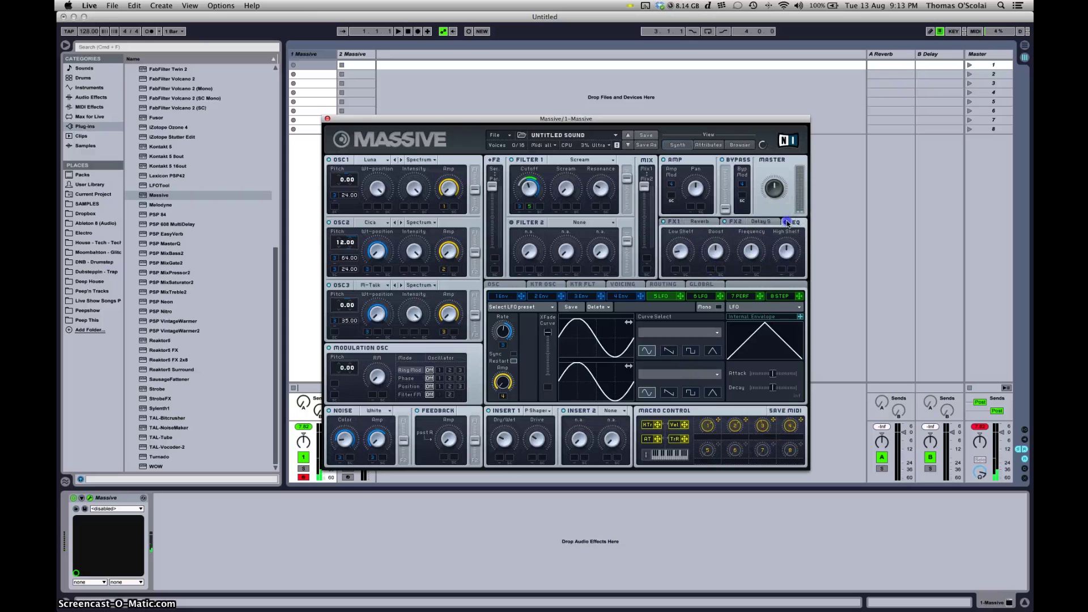
# Adjust macro controls 4 and 3 on the first Massive track to try out the riser
pyautogui.moveTo(787, 428)
pyautogui.mouseDown()
pyautogui.moveTo(787, 458)
pyautogui.moveTo(784, 431)
pyautogui.mouseUp()
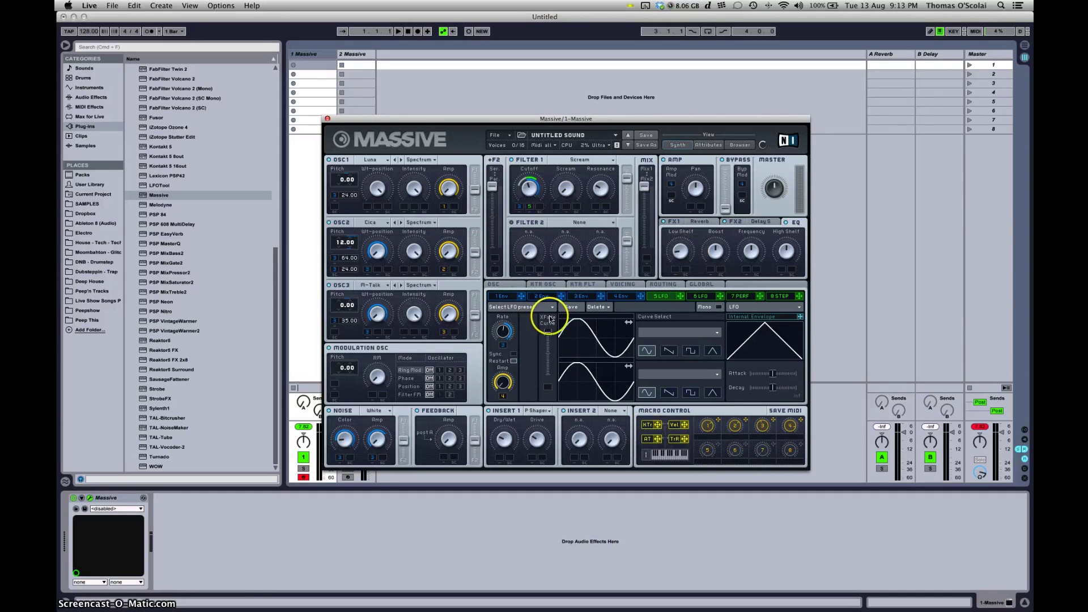
pyautogui.click(323, 56)
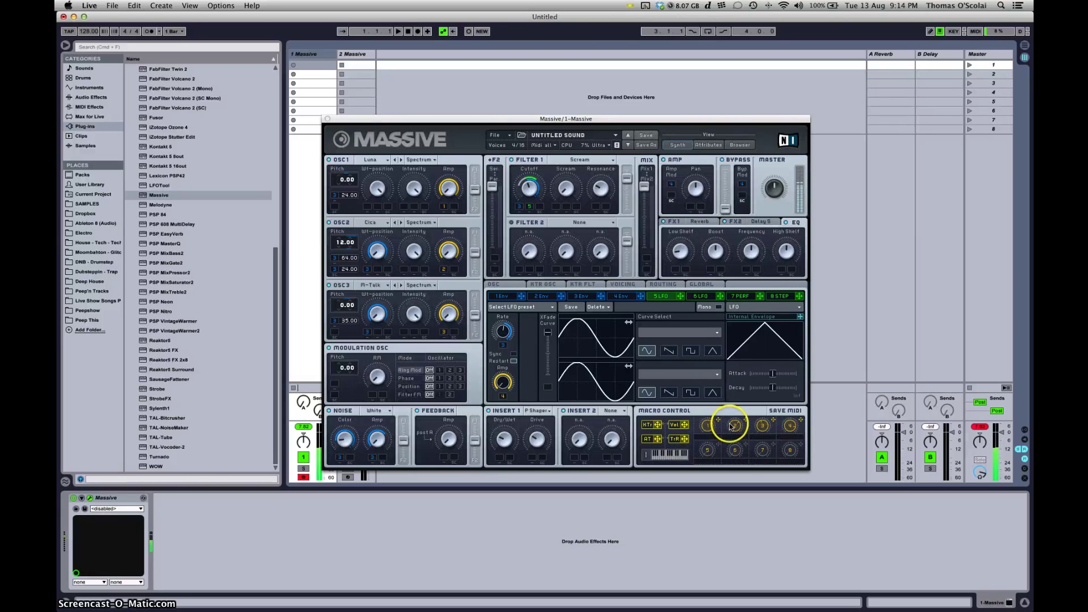
pyautogui.click(760, 420)
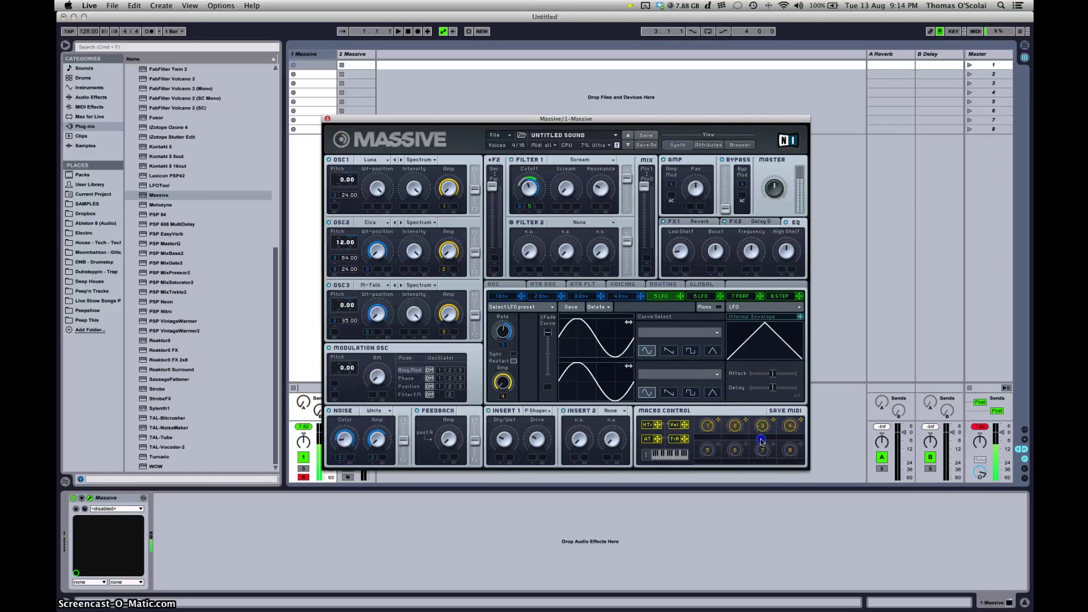